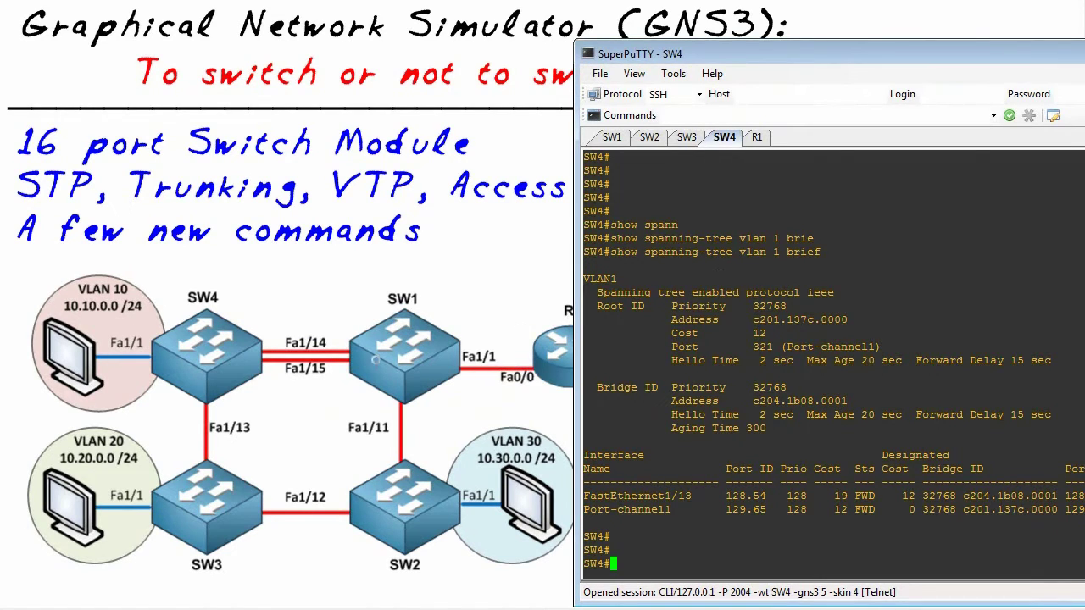
Run 'show int trunk' on SW4, listing Fa1/13 and Po1 trunking 802.1q for VLANs 1, 10, 20, 30
key("Return")
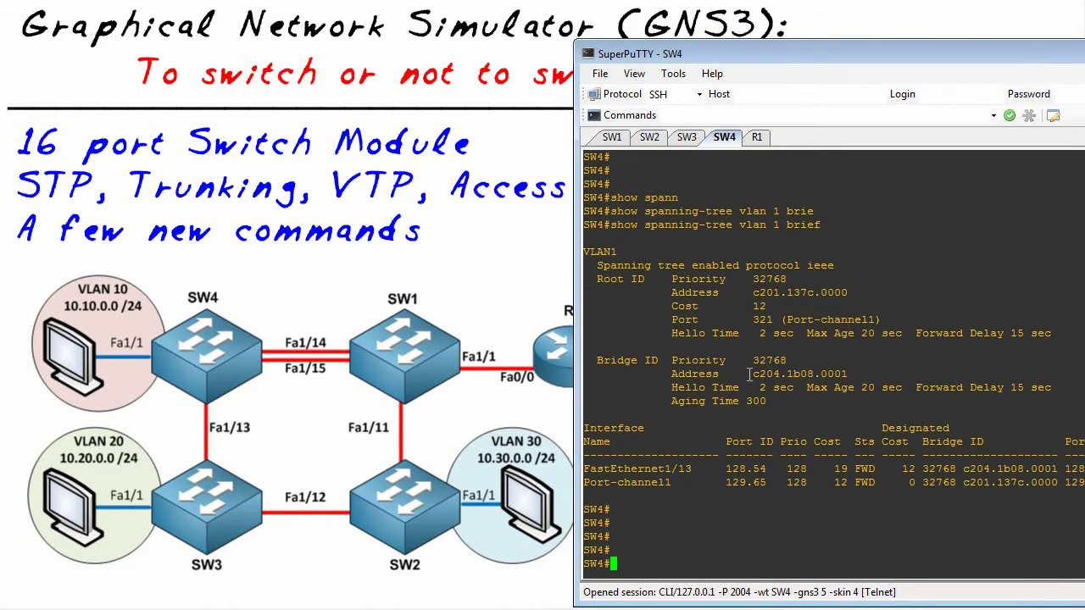
key("Return")
key("Return")
key("Return")
key("Return")
key("Return")
key("Return")
key("Return")
key("Return")
key("Return")
key("Return")
key("Return")
key("Return")
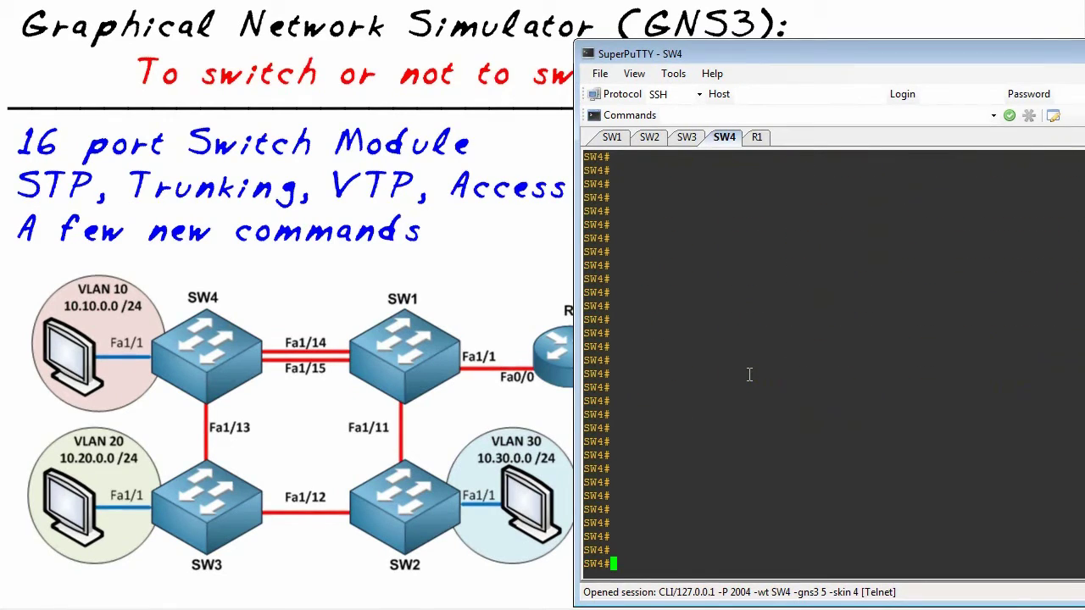
type("show int tr")
type("unk")
key("Return")
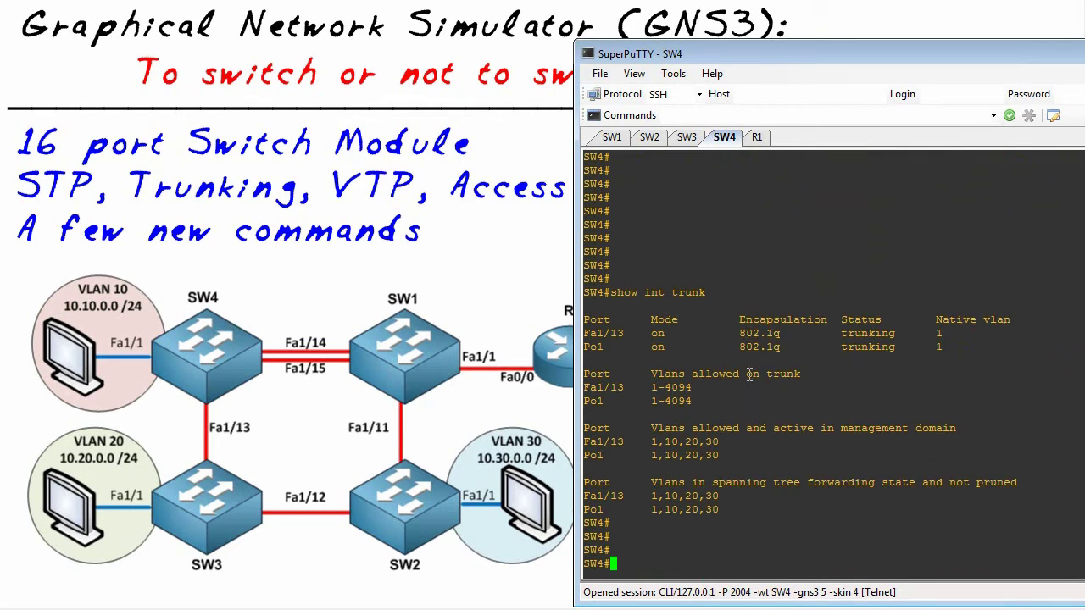
Circle SW4 and its Fa1/13 link on the network diagram
key("Return")
key("Return")
key("Return")
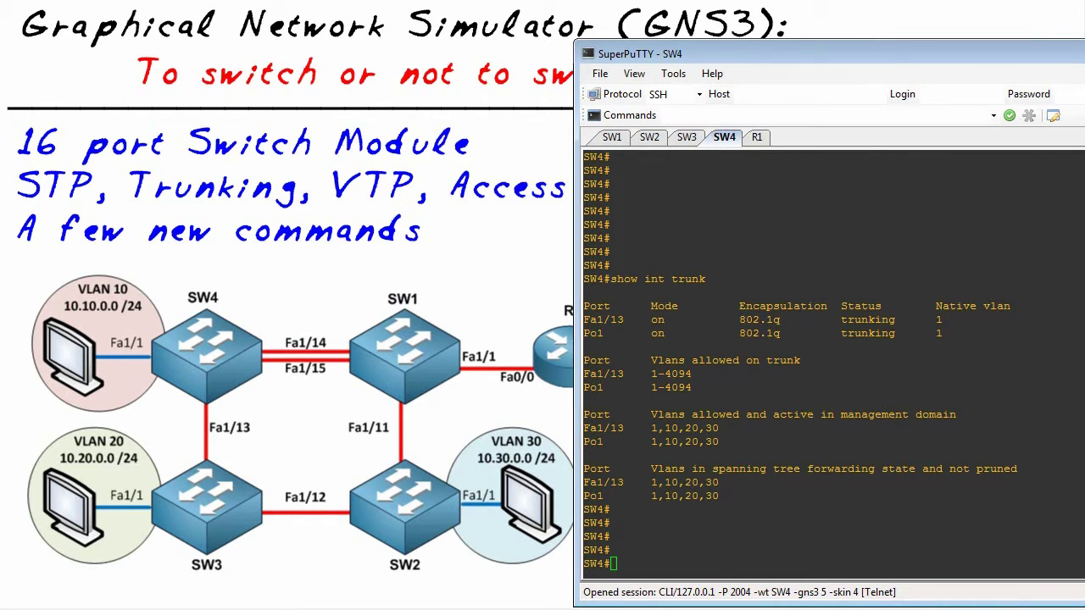
left_click_drag(263, 303, 119, 350)
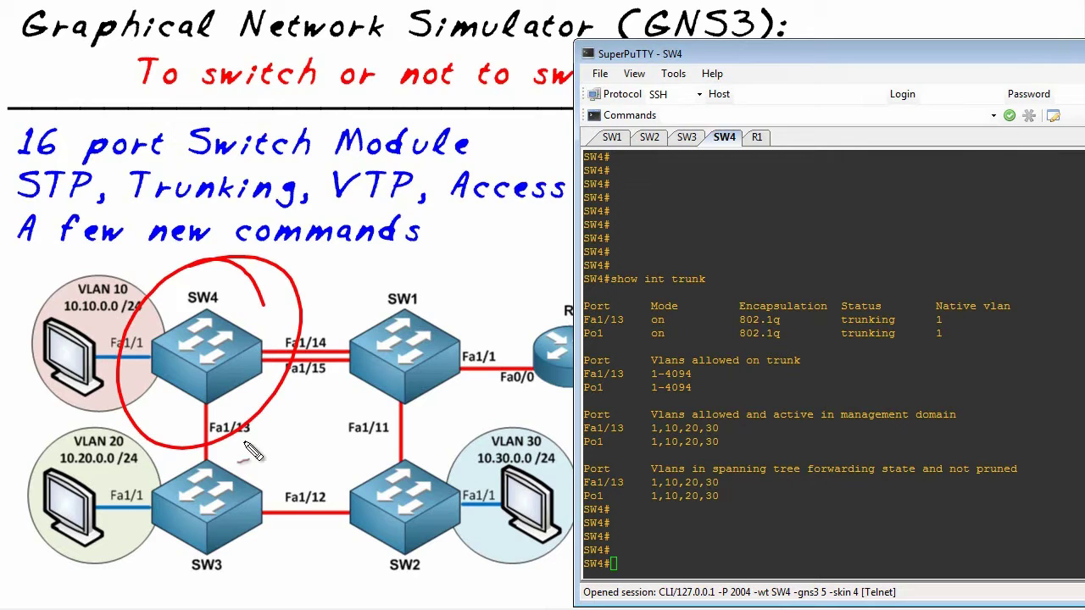
left_click_drag(264, 423, 254, 433)
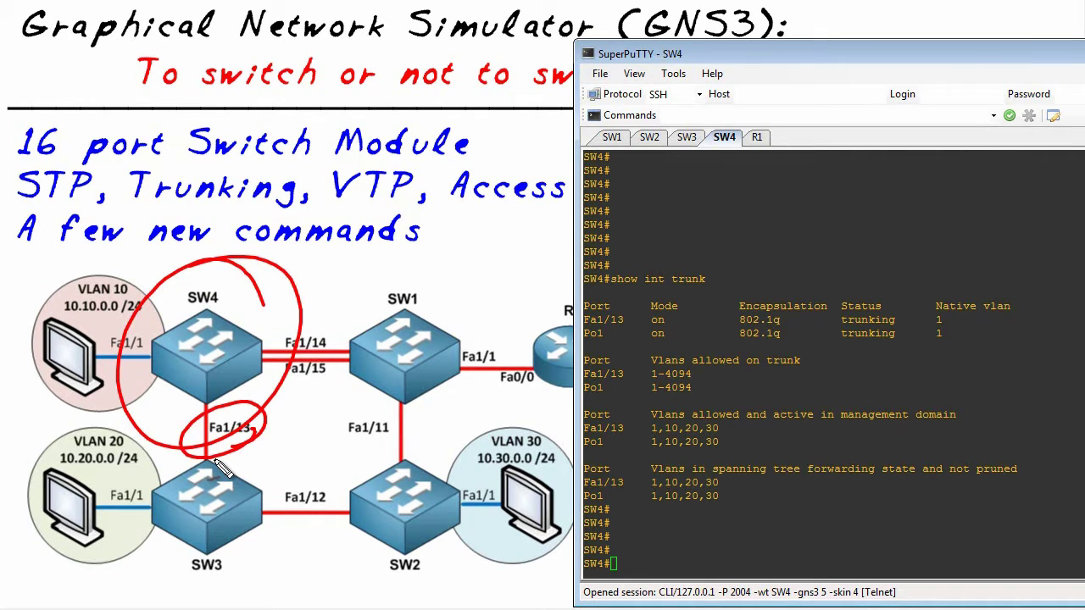
Clear the diagram markings and run 'show int fa 1/13 switchport' on SW4
key("Escape")
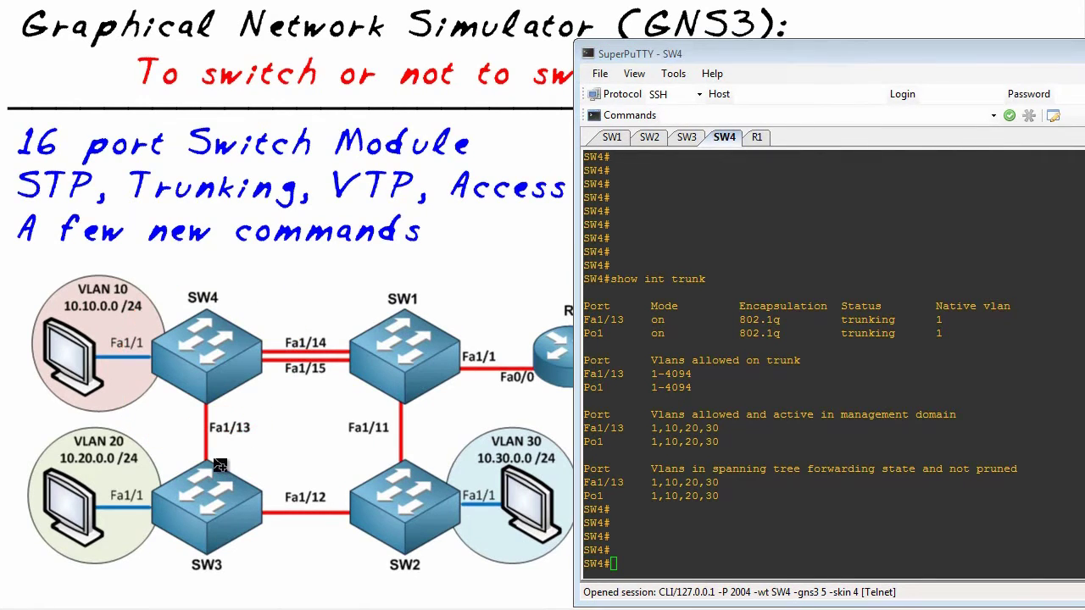
left_click(889, 371)
type("sh")
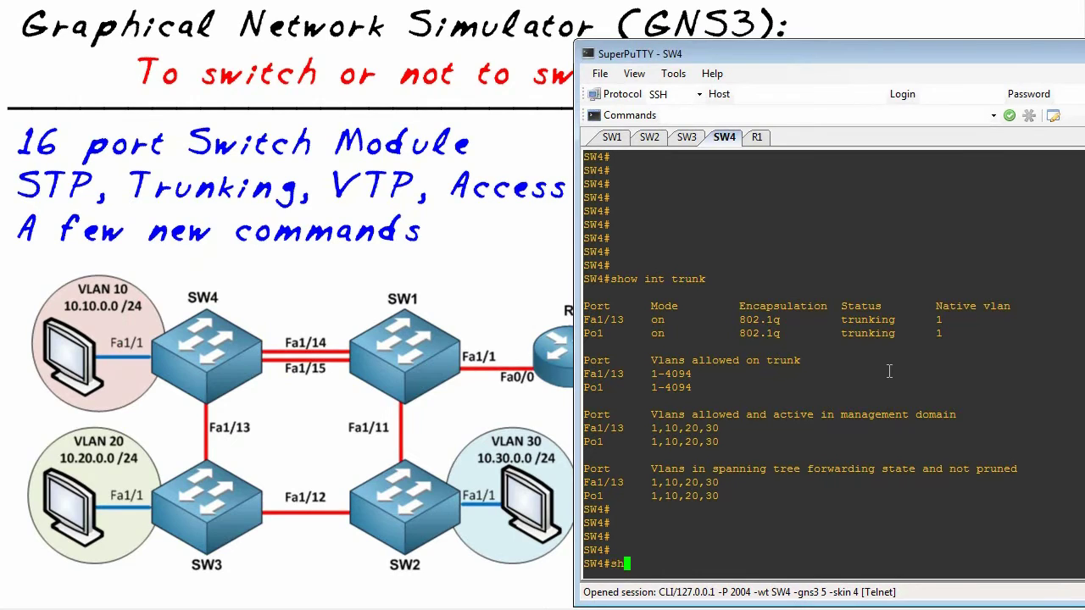
type("ow int fa ")
type("1/13 ")
type("swit")
key("Tab")
type("ch")
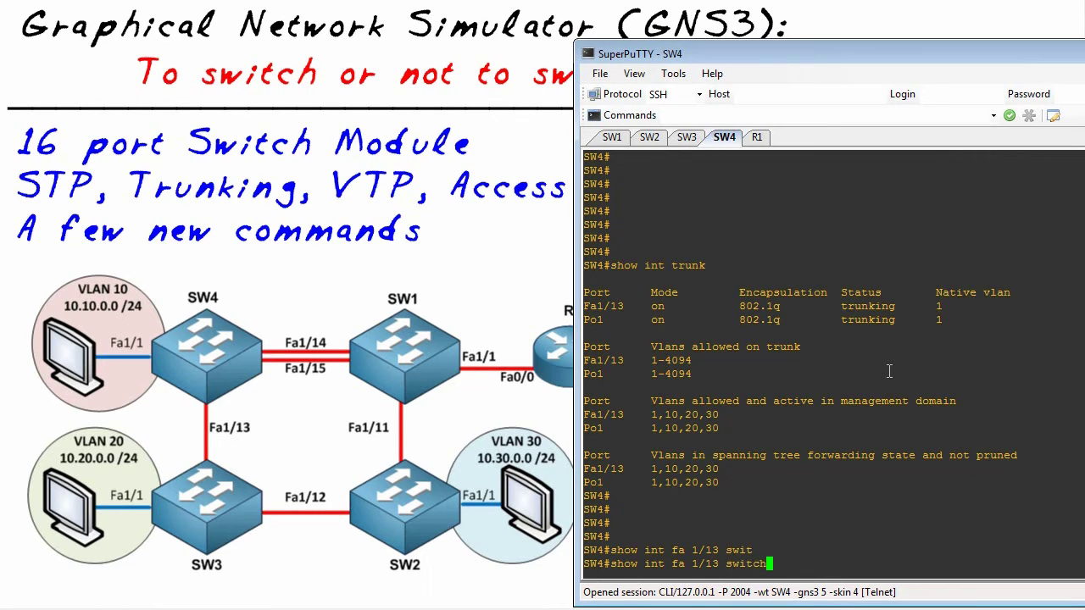
type("p")
key("Tab")
key("Return")
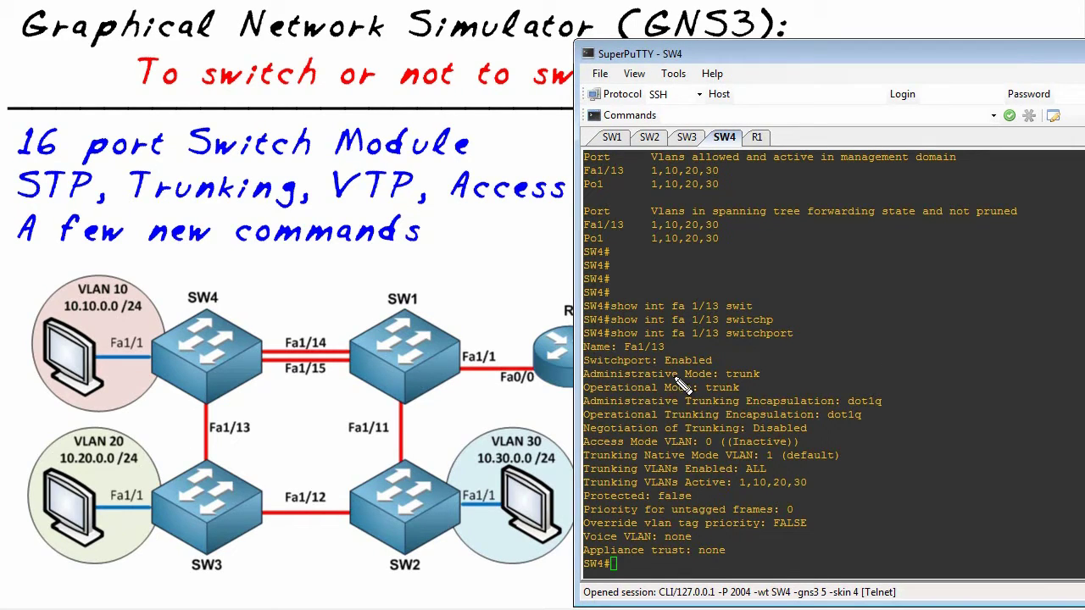
Circle the trunk mode lines and dot1q encapsulation in the output, then erase the markings
mouse_move(606, 389)
left_mouse_down()
mouse_move(776, 386)
mouse_move(593, 391)
left_mouse_up()
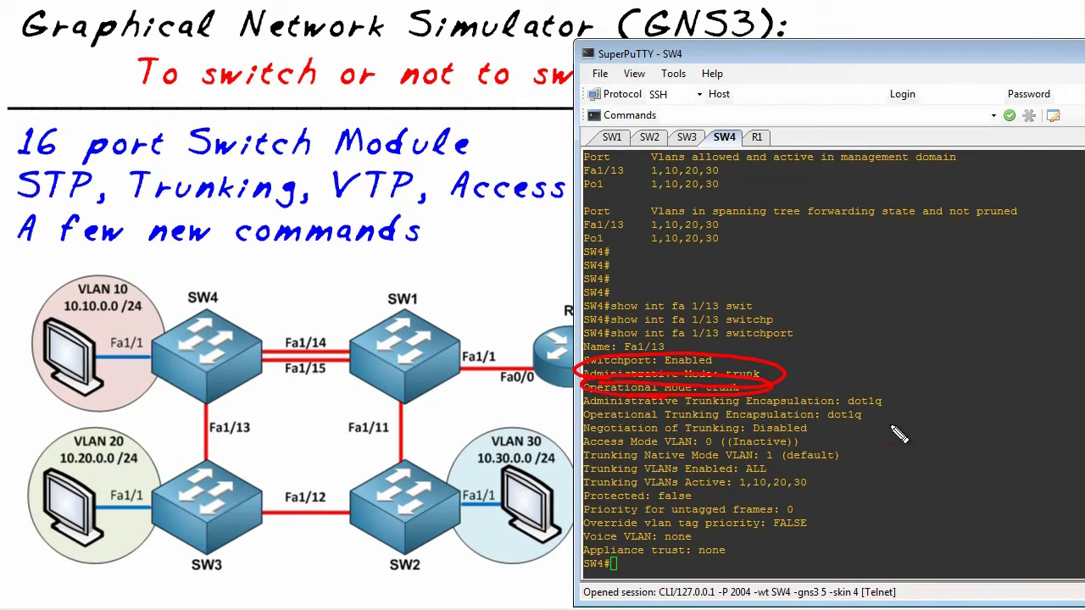
left_click_drag(892, 430, 932, 417)
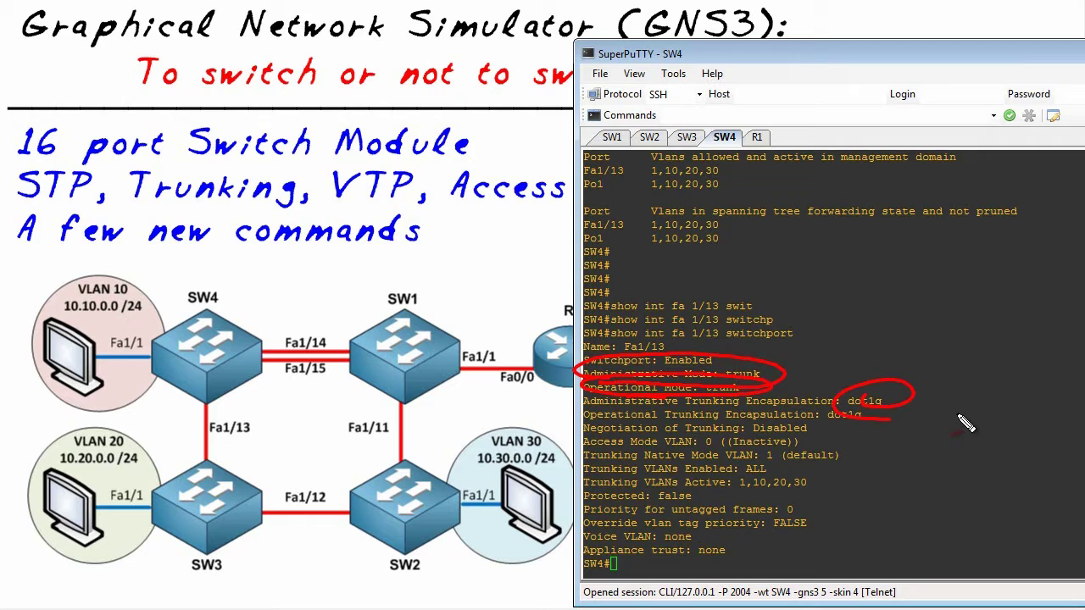
key("Escape")
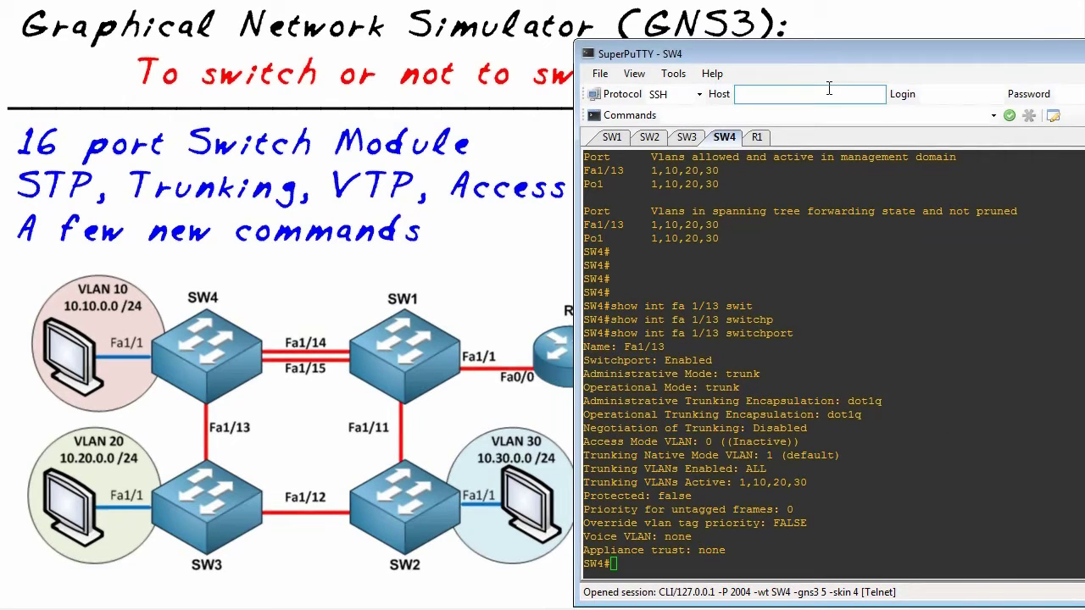
left_click(1057, 251)
Run 'show vtp status' on SW4, showing Transparent mode with 8 VLANs
key("Return")
key("Return")
key("Return")
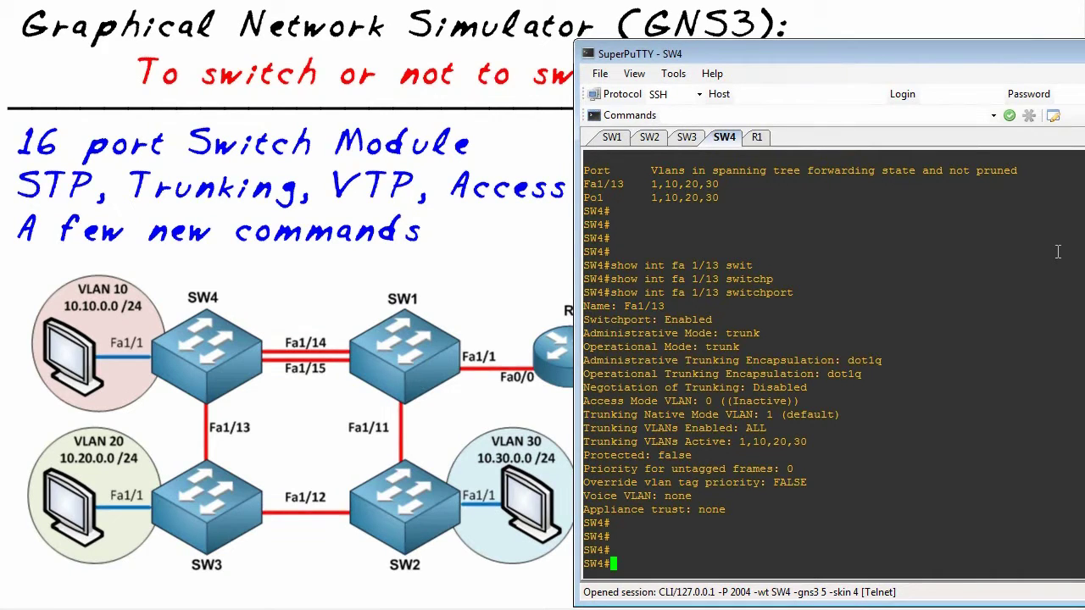
type("show vtp stat")
type("us")
key("Return")
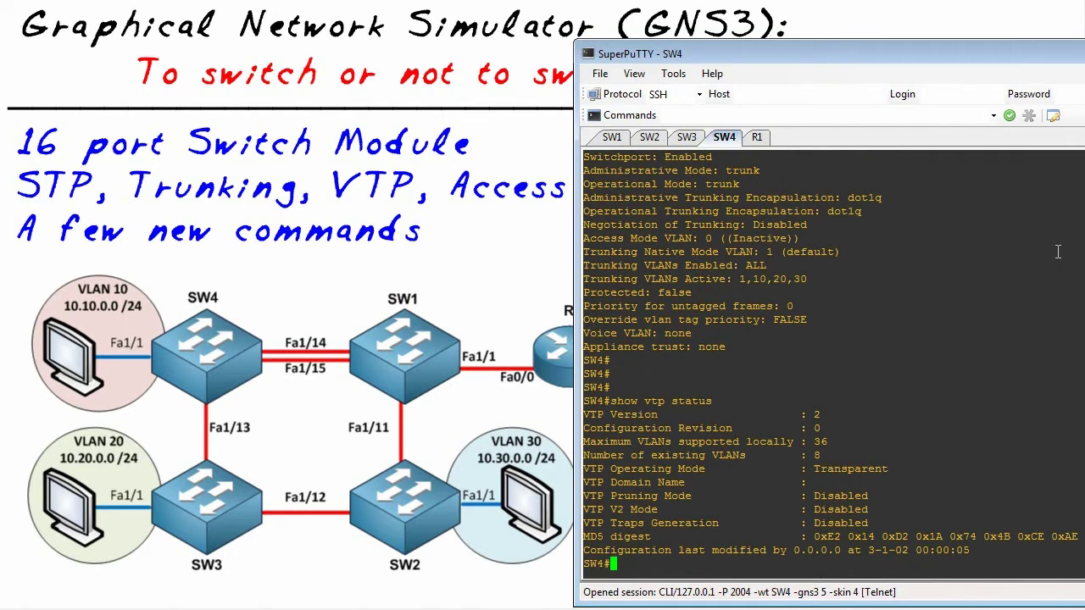
Display the Vlan1 interface with 'show int vlan 1', up/up at 10.0.0.104/24
key("Return")
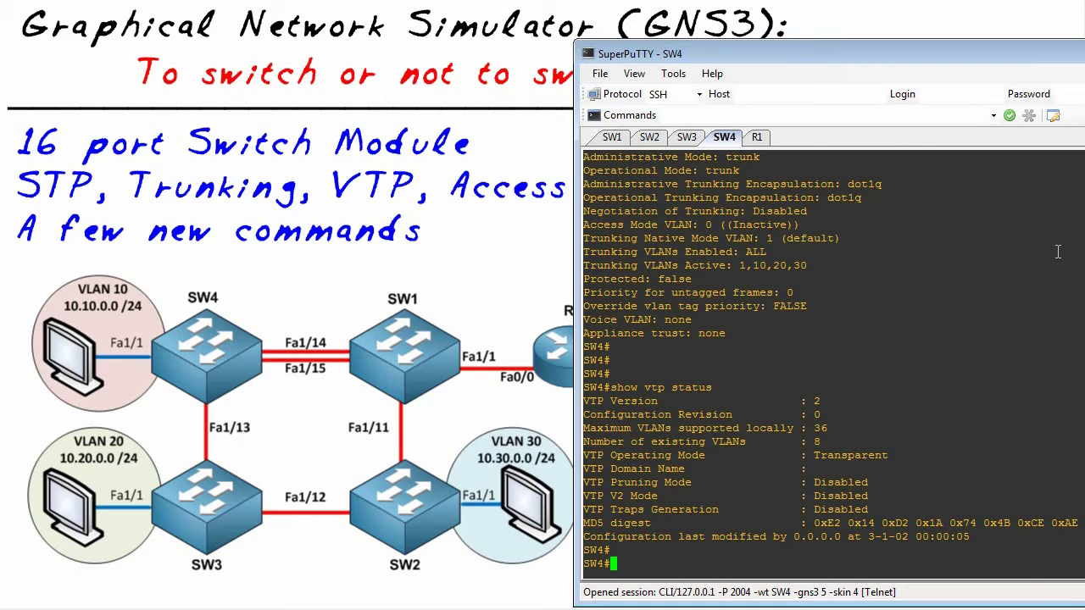
key("Return")
key("Return")
type("show ")
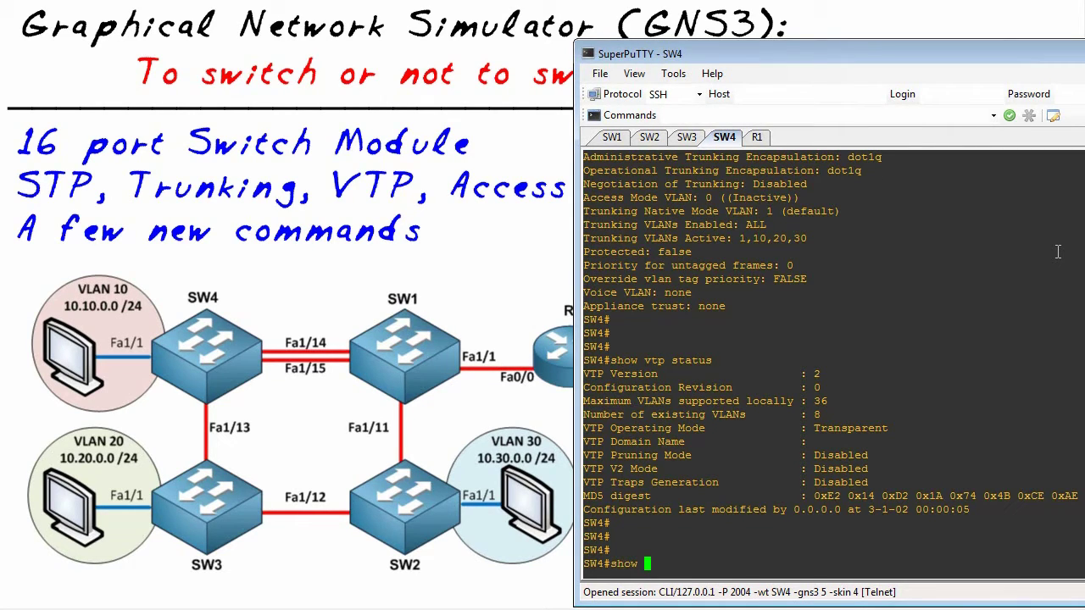
type("int vlan")
type(" 1")
key("Return")
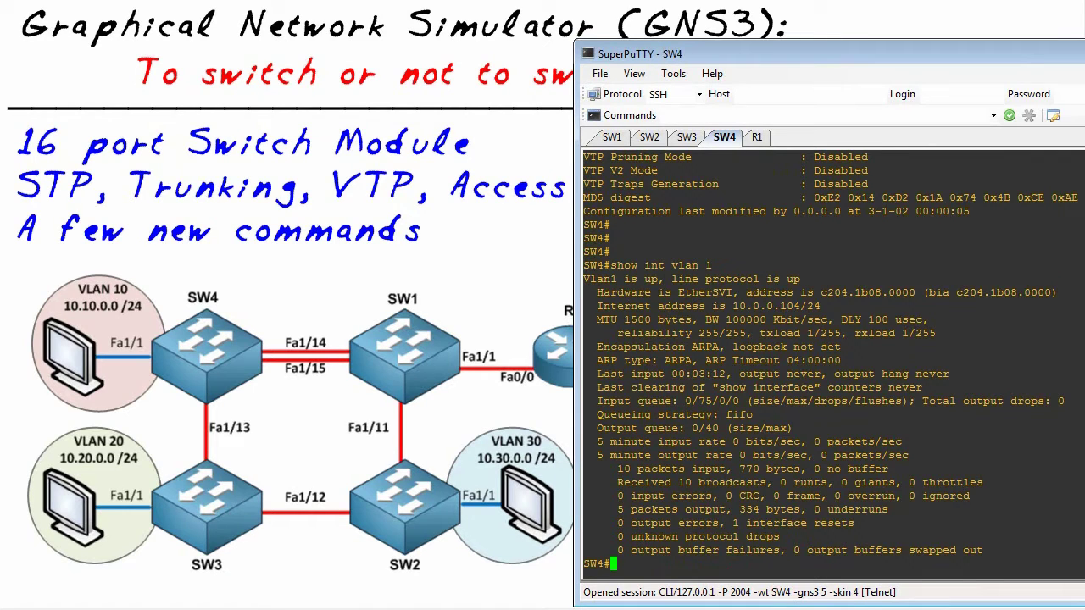
left_click_drag(767, 328, 797, 297)
mouse_move(318, 281)
left_mouse_down()
mouse_move(252, 332)
mouse_move(297, 333)
left_mouse_up()
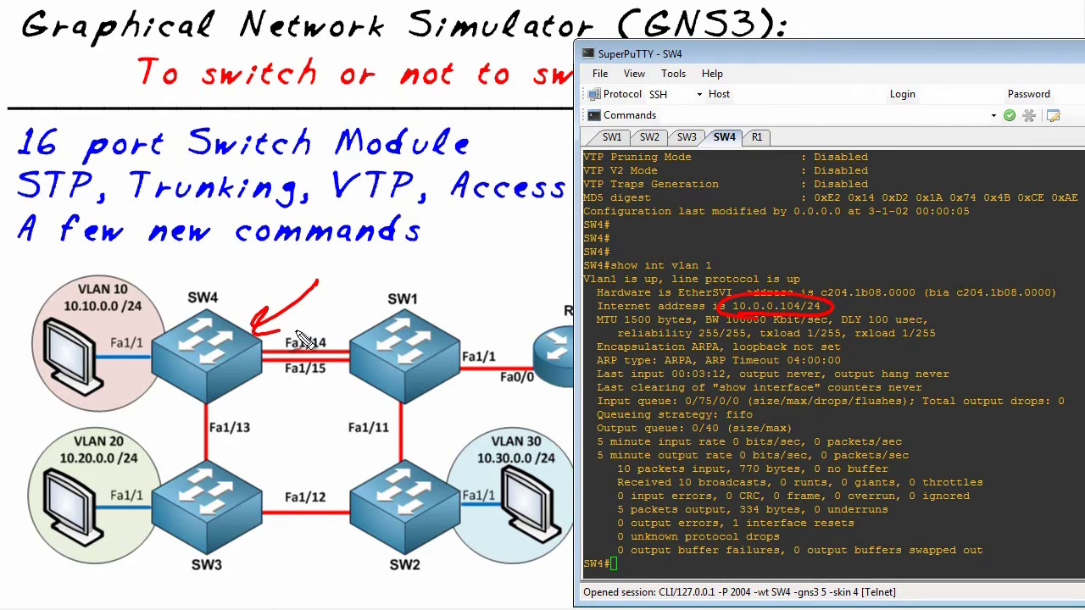
mouse_move(254, 271)
left_mouse_down()
mouse_move(227, 322)
mouse_move(252, 307)
left_mouse_up()
left_click_drag(203, 386, 212, 383)
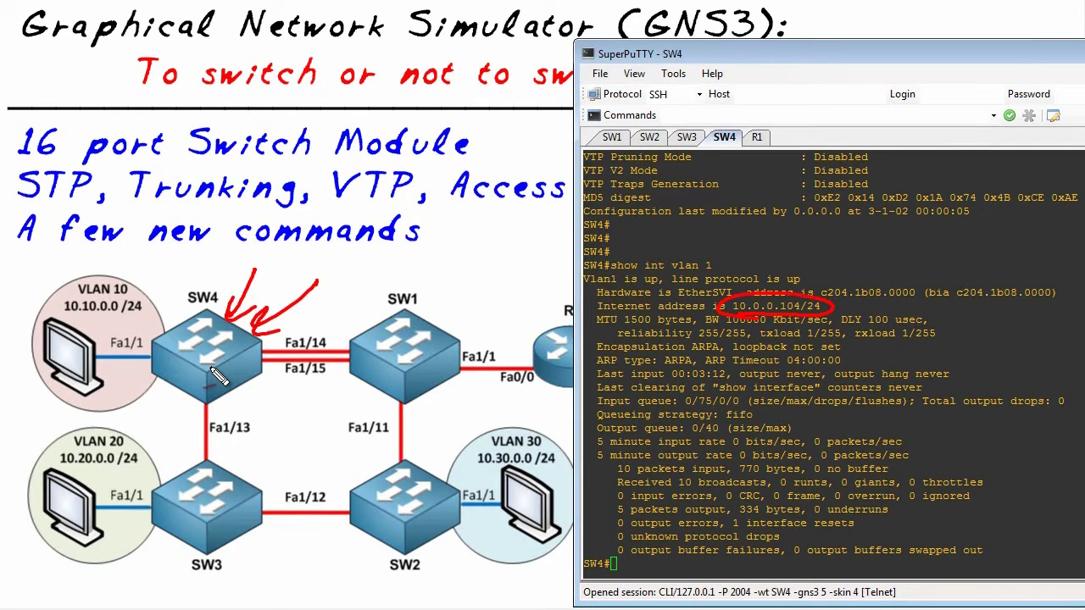
key("e")
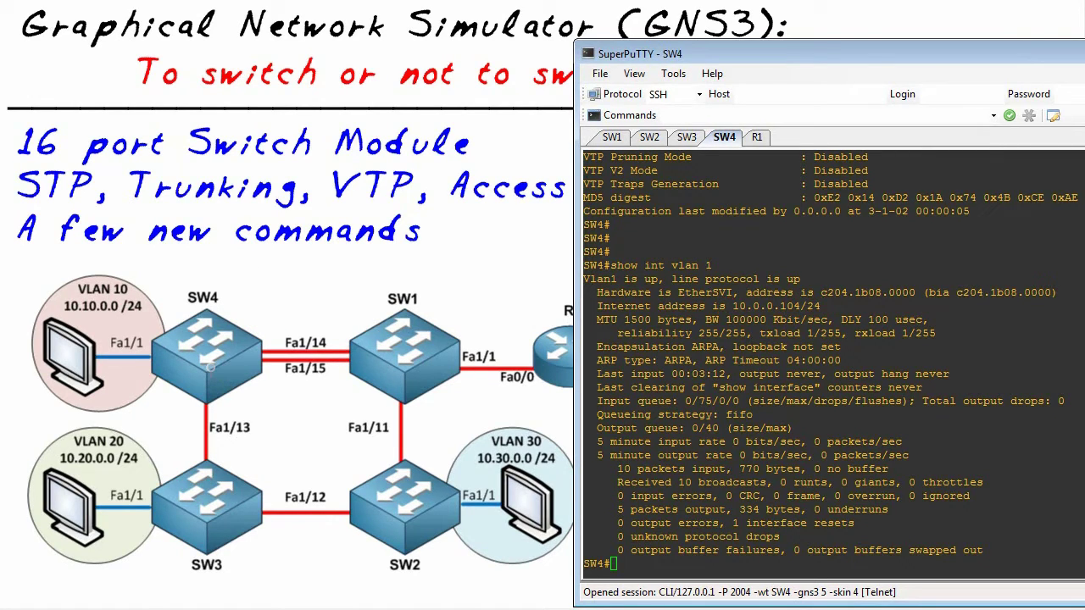
left_click_drag(48, 253, 254, 201)
left_click_drag(119, 204, 102, 284)
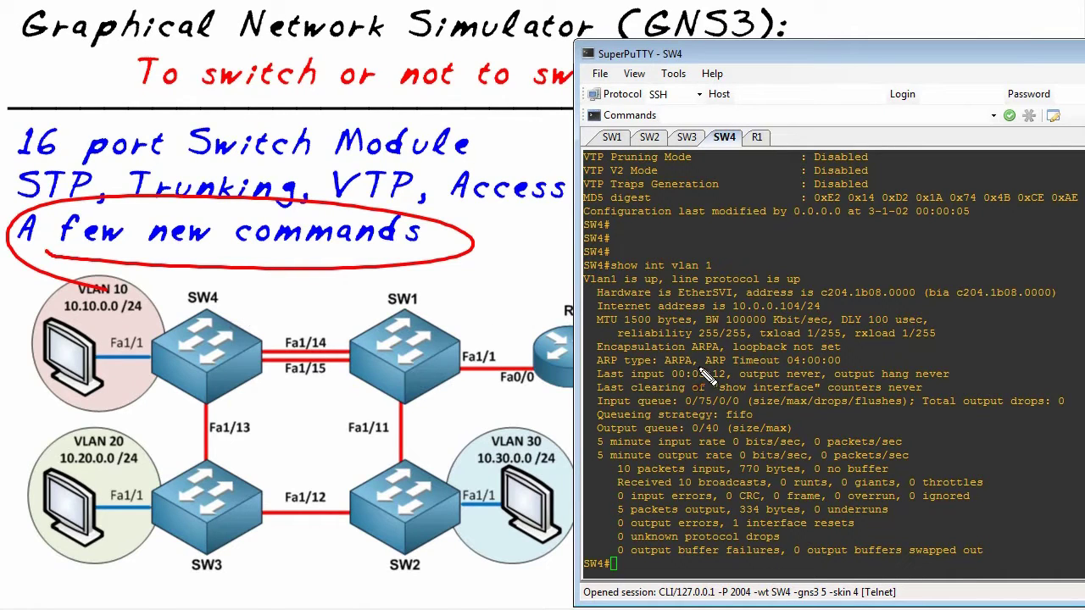
key("Escape")
Try 'show vlan brief' on SW4
key("Return")
key("Return")
type("sh")
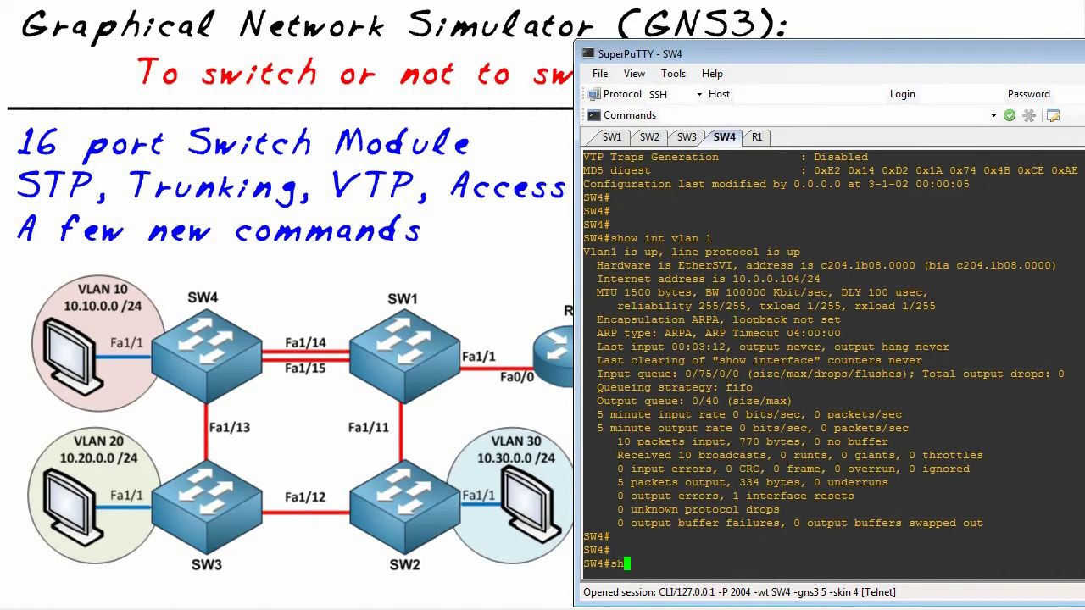
type("ow vlan brief")
key("Return")
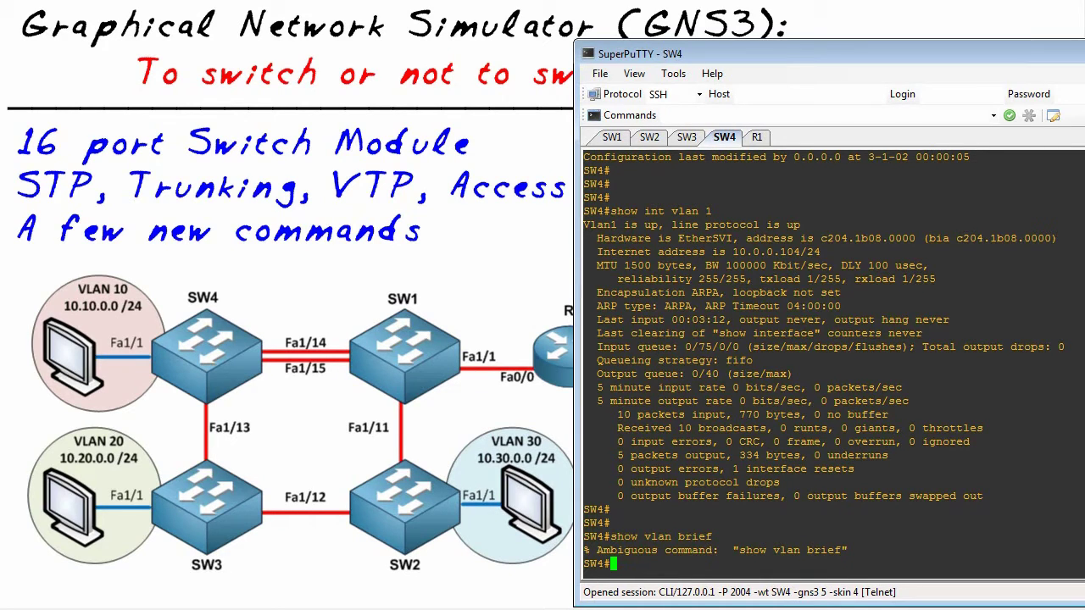
Run 'show vlan-switch' on SW4 and page through the full VLAN list
type("show v")
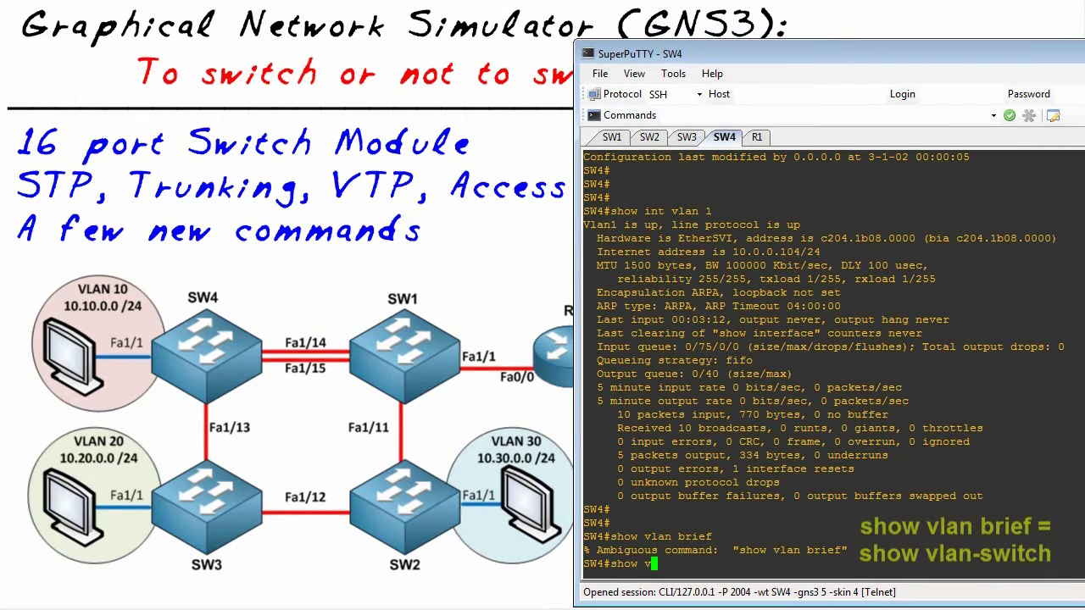
type("lan-sw")
key("Tab")
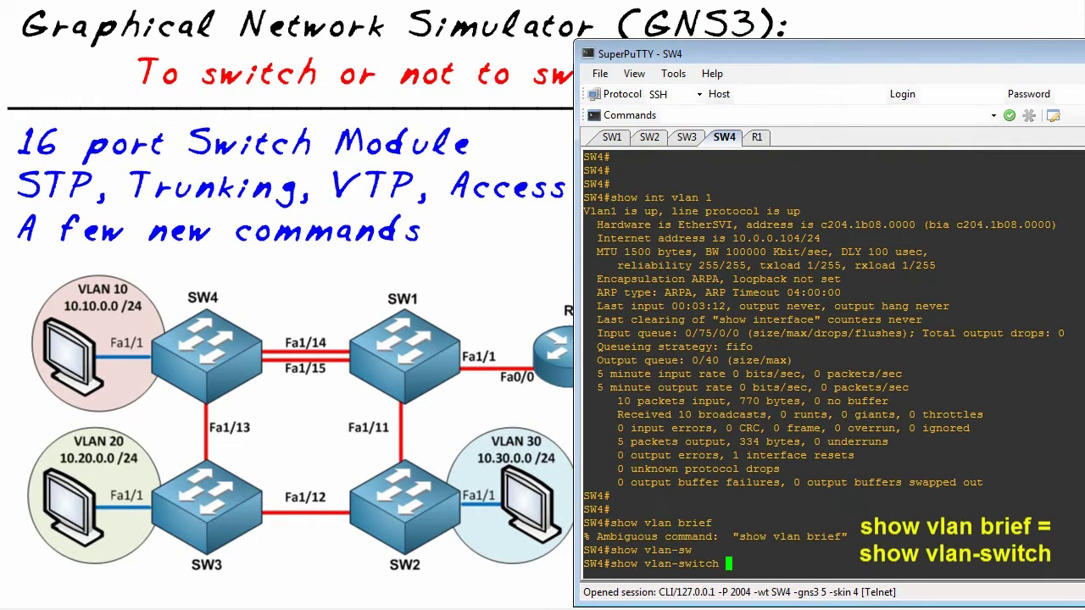
key("Return")
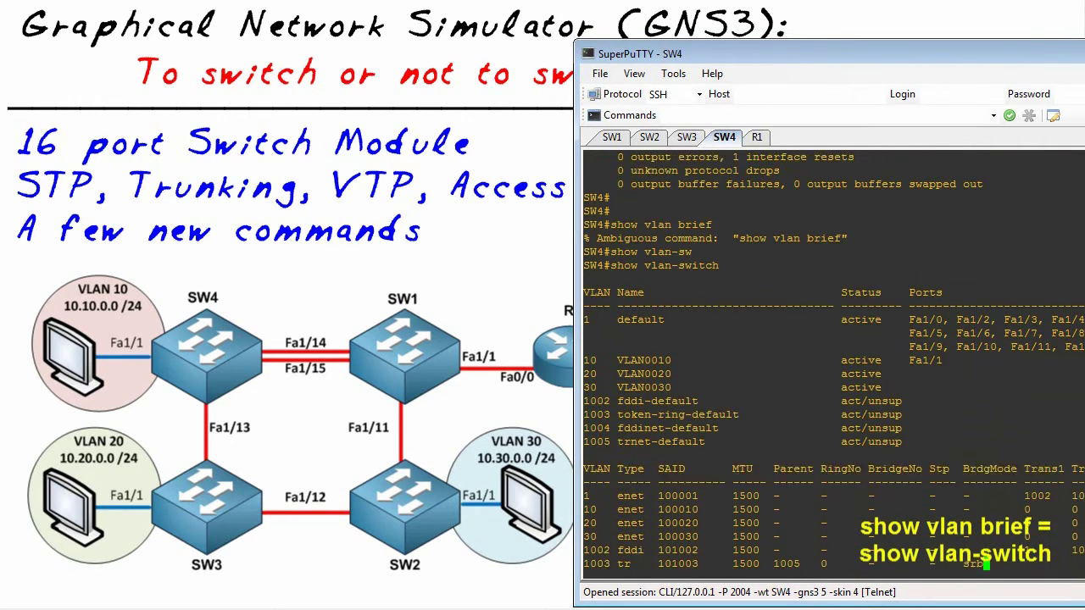
key("space")
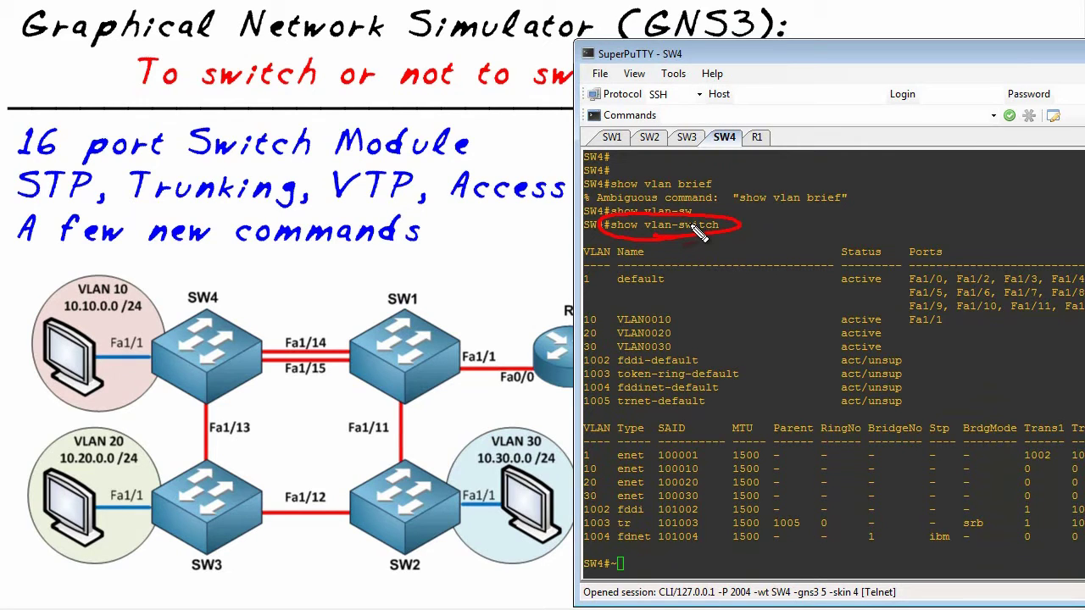
Mark the VLAN ID column, default-VLAN ports and VLAN 10's Fa1/1 in red, then erase
left_click_drag(612, 254, 615, 298)
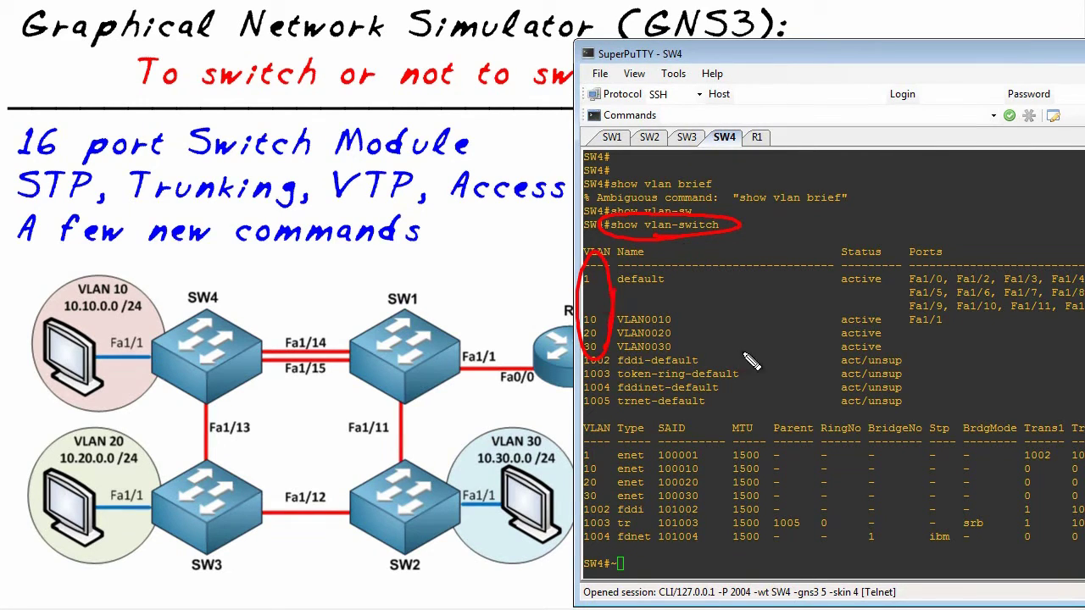
left_click_drag(1072, 312, 1012, 311)
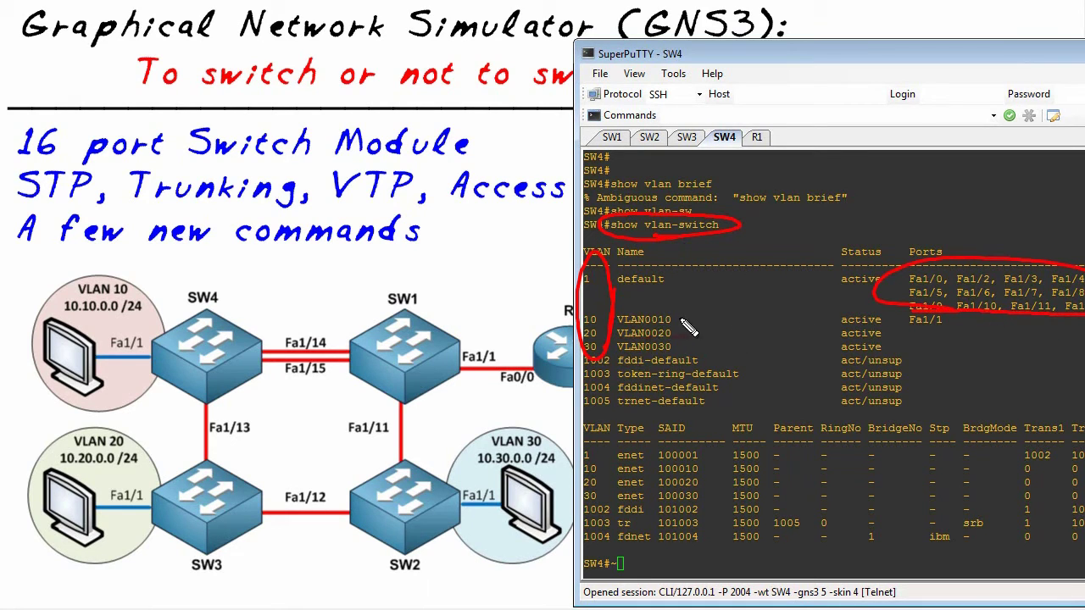
left_click_drag(677, 320, 843, 321)
left_click_drag(953, 320, 969, 320)
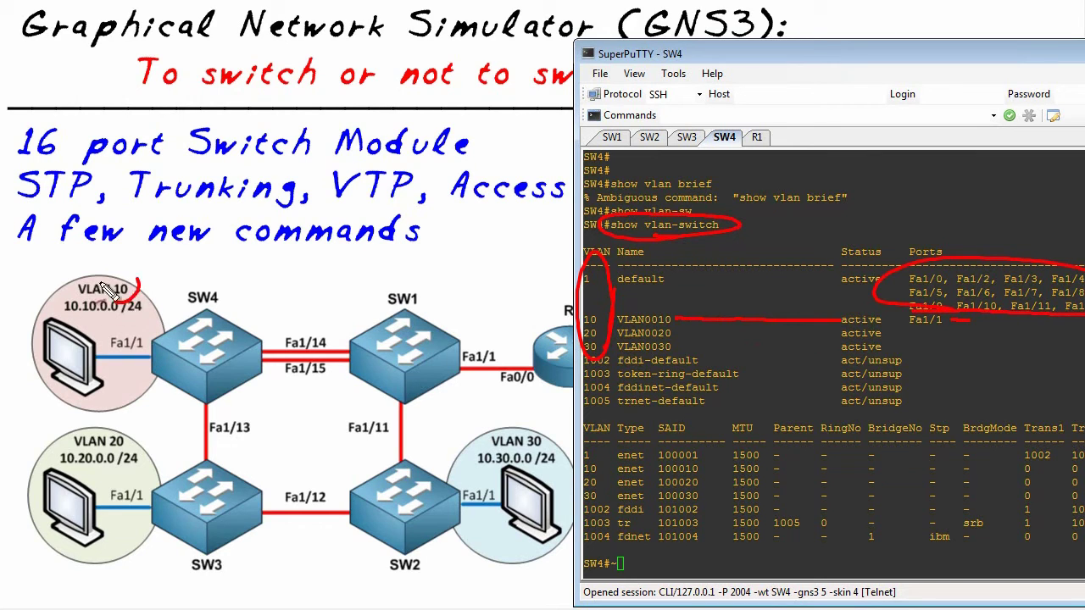
mouse_move(127, 299)
left_mouse_down()
mouse_move(125, 337)
mouse_move(136, 319)
left_mouse_up()
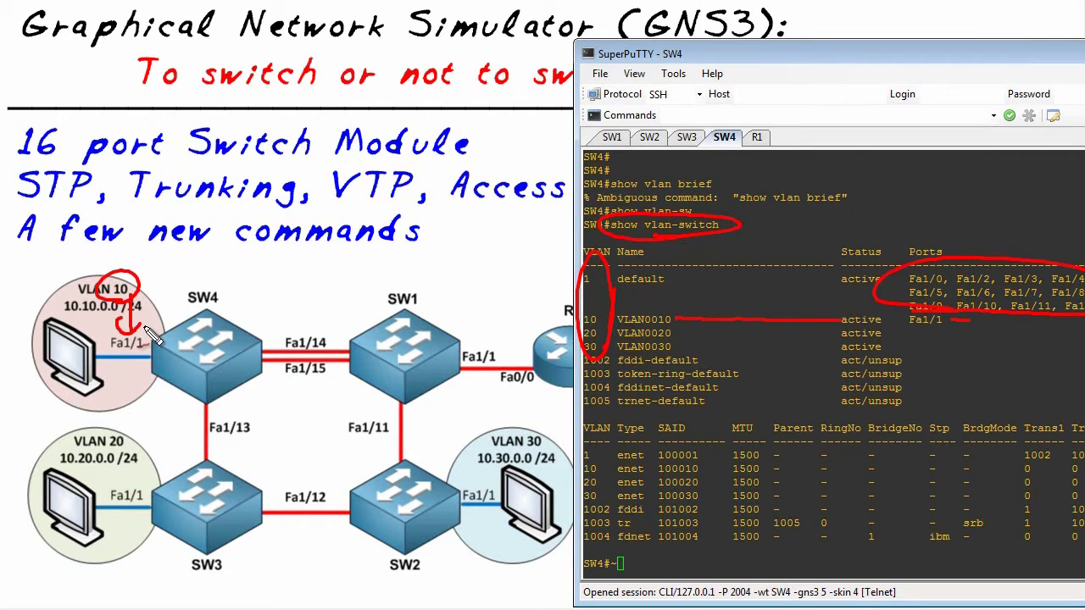
key("Escape")
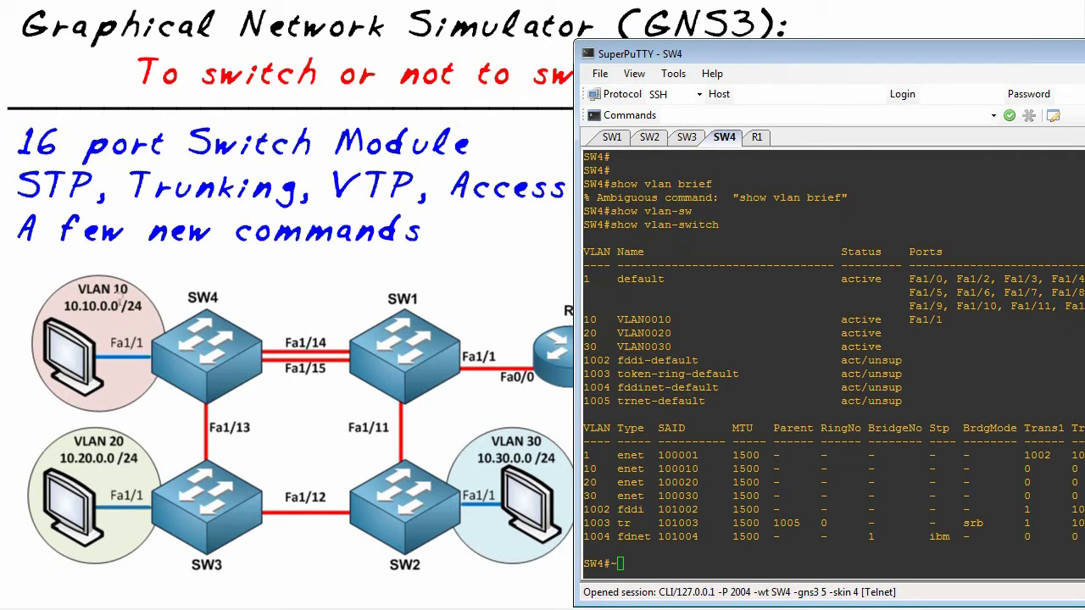
Run 'show spanning-tree vlan 1' on SW4 and page through its output
left_click(990, 407)
key("Return")
key("Return")
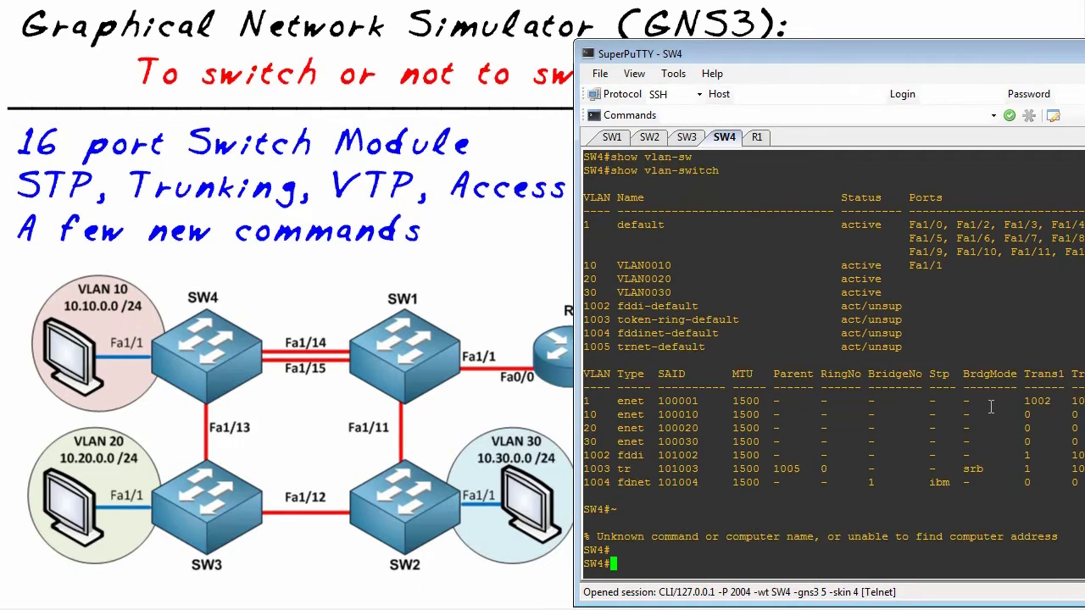
key("Return")
key("Return")
type("show spann")
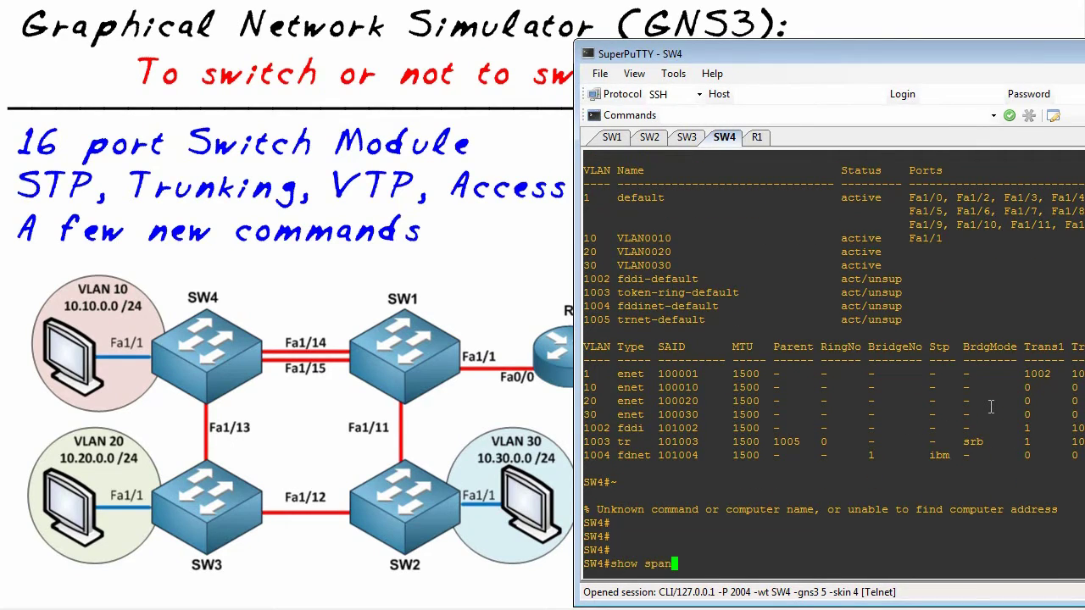
key("Tab")
type("vlan 12")
key("BackSpace")
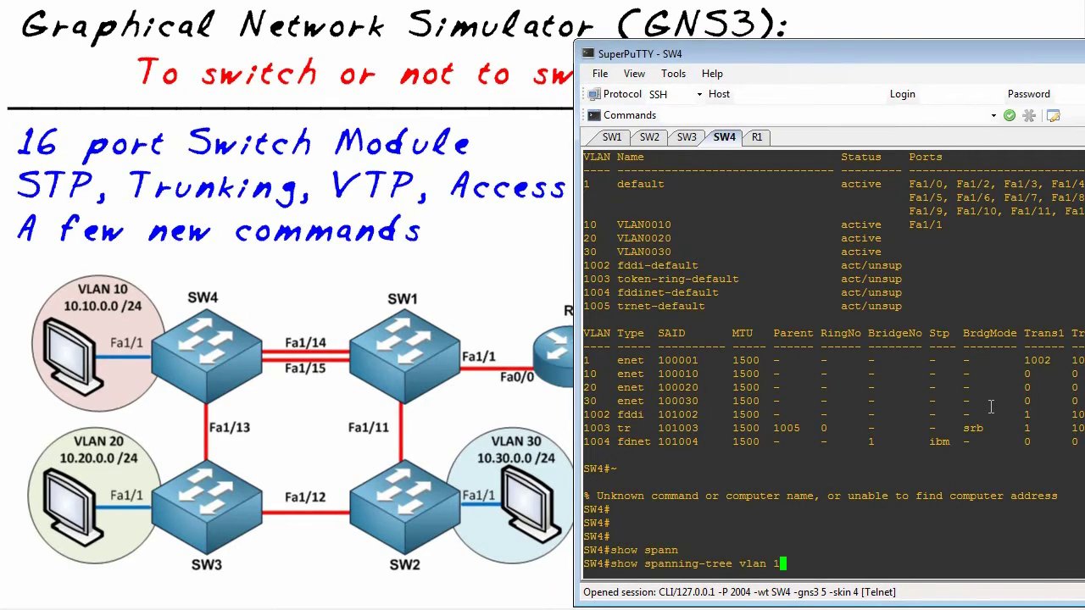
key("Return")
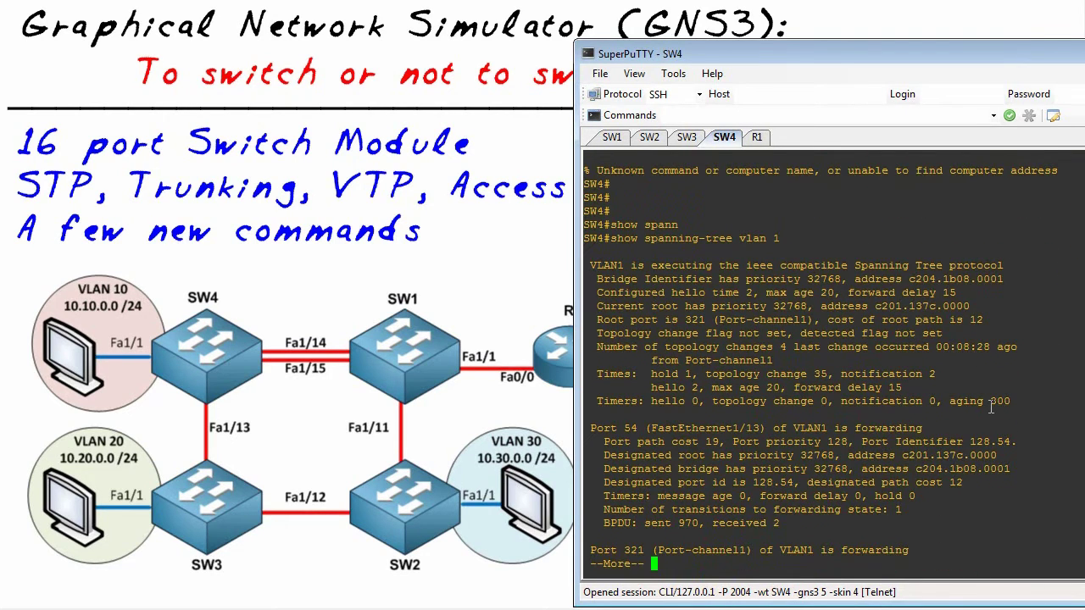
key("q")
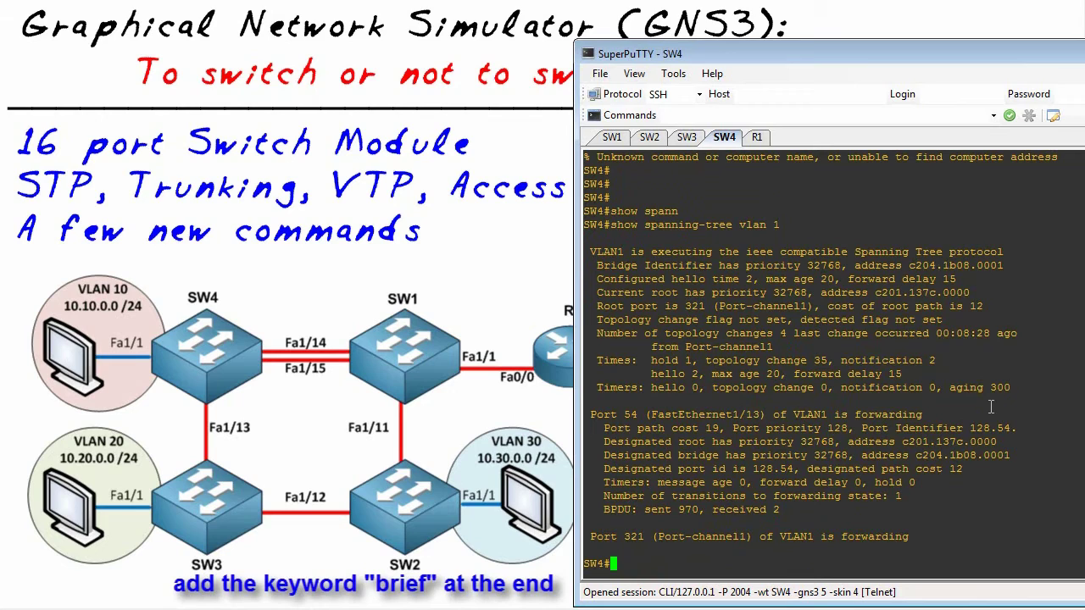
key("Up")
Run 'show spanning-tree vlan 1 brief' on SW4
type("br")
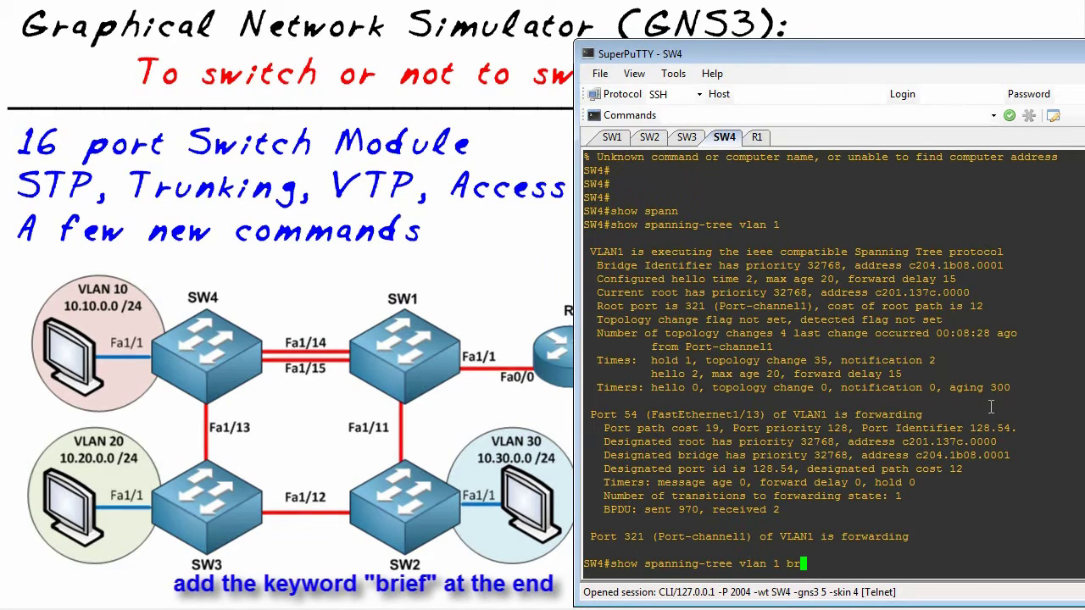
type("ie")
key("Tab")
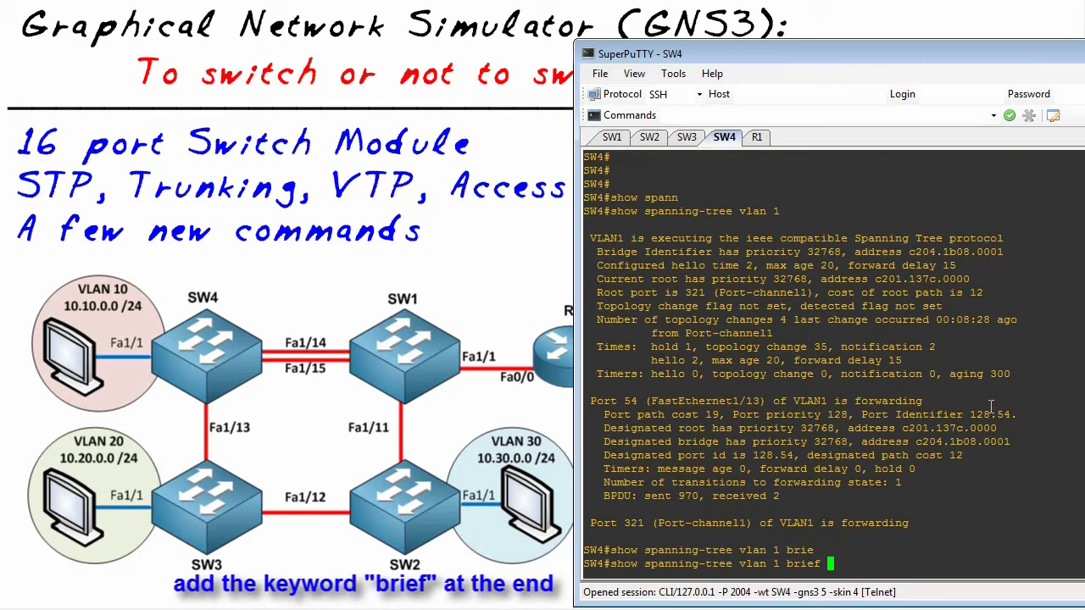
key("Return")
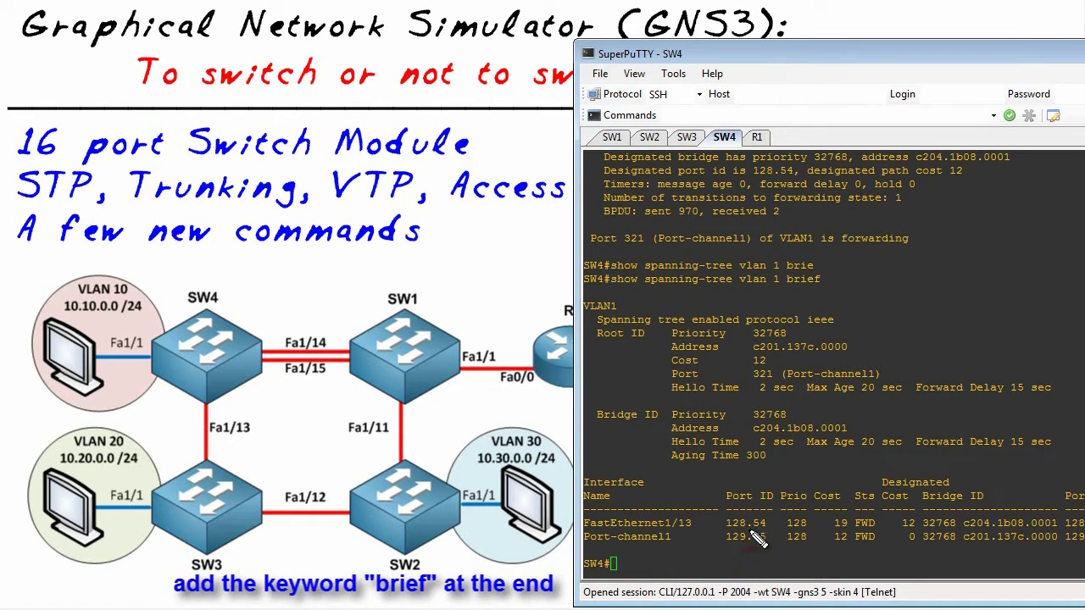
Mark Port-channel1 and the Fa1/14–Fa1/15 links as root port, and label Fa1/13 designated
left_click_drag(827, 389, 929, 398)
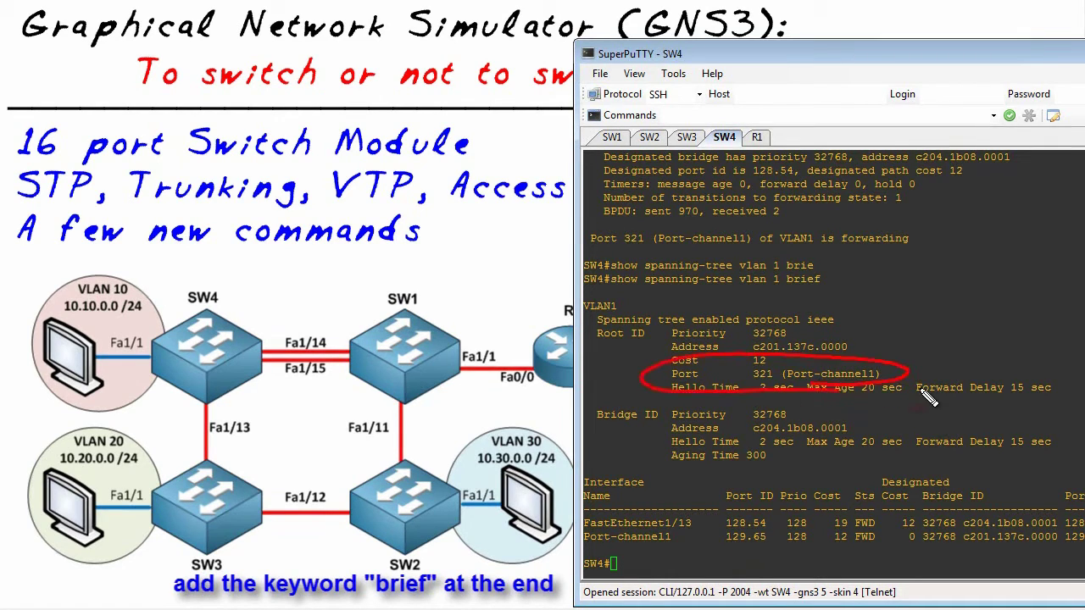
mouse_move(302, 320)
left_mouse_down()
mouse_move(282, 329)
mouse_move(293, 320)
mouse_move(259, 315)
mouse_move(261, 328)
mouse_move(278, 327)
left_mouse_up()
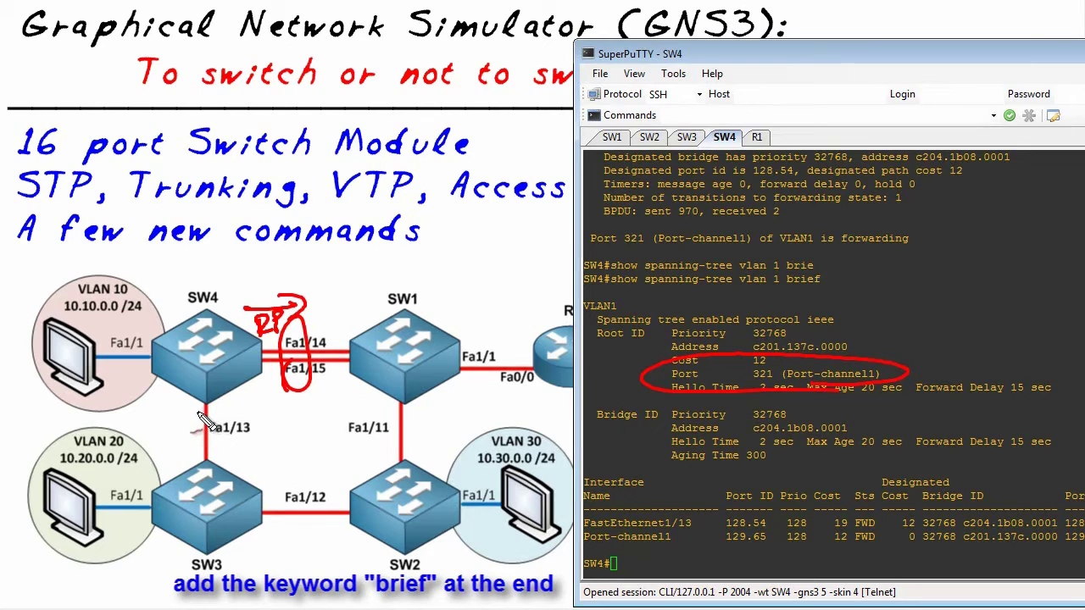
left_click_drag(200, 431, 190, 442)
left_click_drag(158, 402, 161, 419)
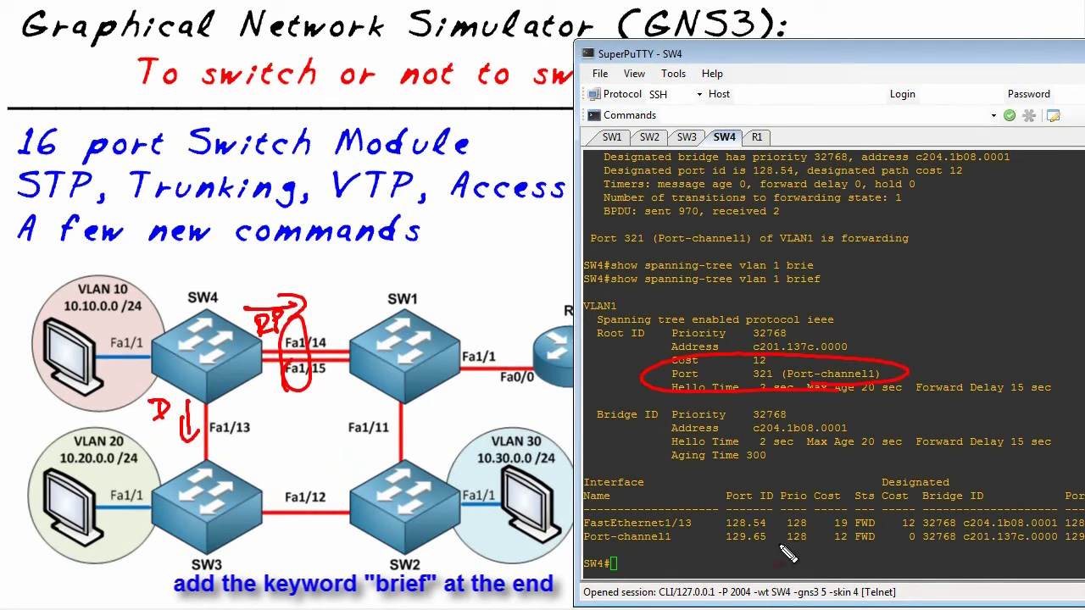
left_click_drag(387, 463, 395, 458)
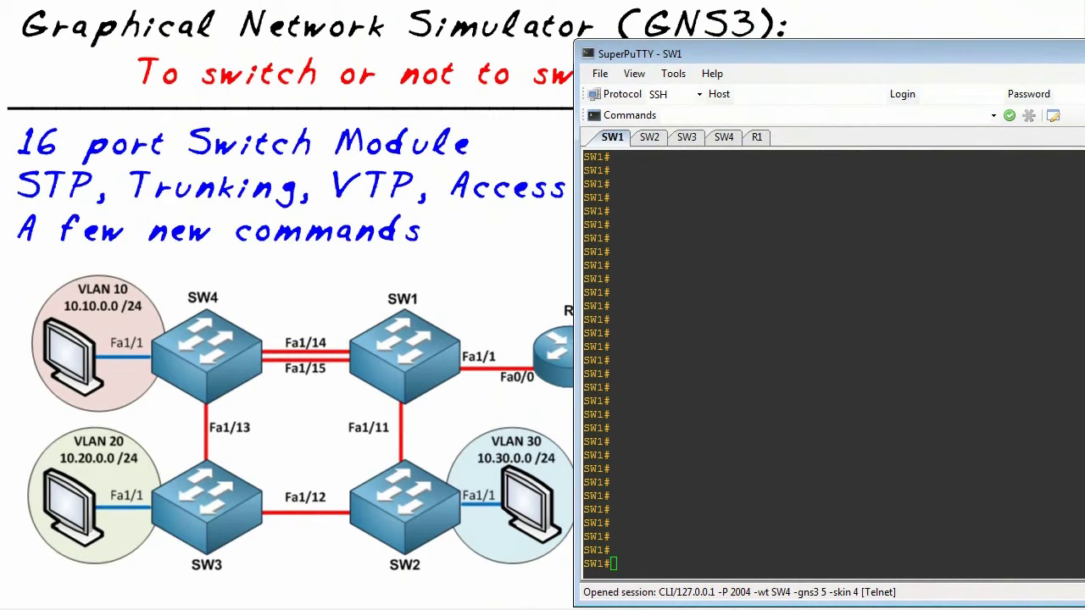
Circle the Fa1/14–Fa1/15 links between SW4 and SW1, then clear the marking
left_click_drag(267, 324, 287, 405)
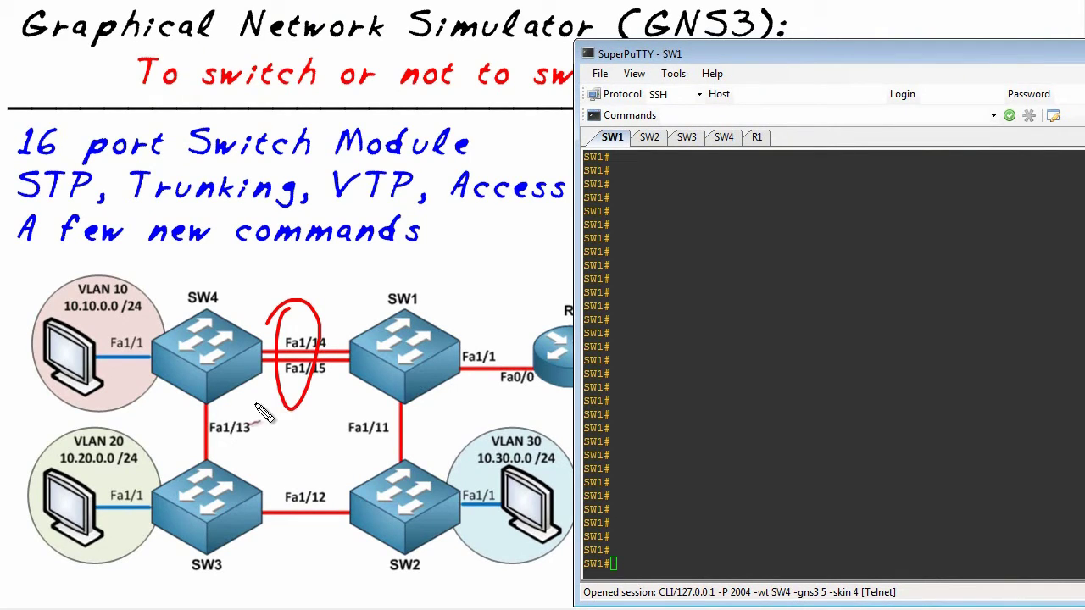
key("Escape")
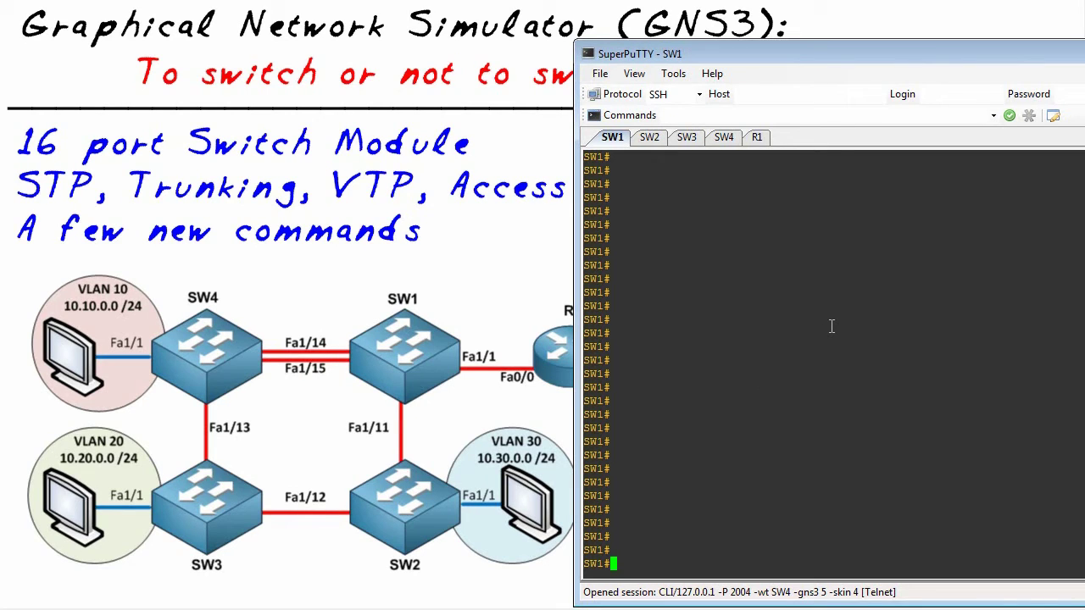
List SW1's EtherChannel options and run 'show etherchannel summary', showing Po1 with Fa1/14 and Fa1/15
type("show eth")
key("Tab")
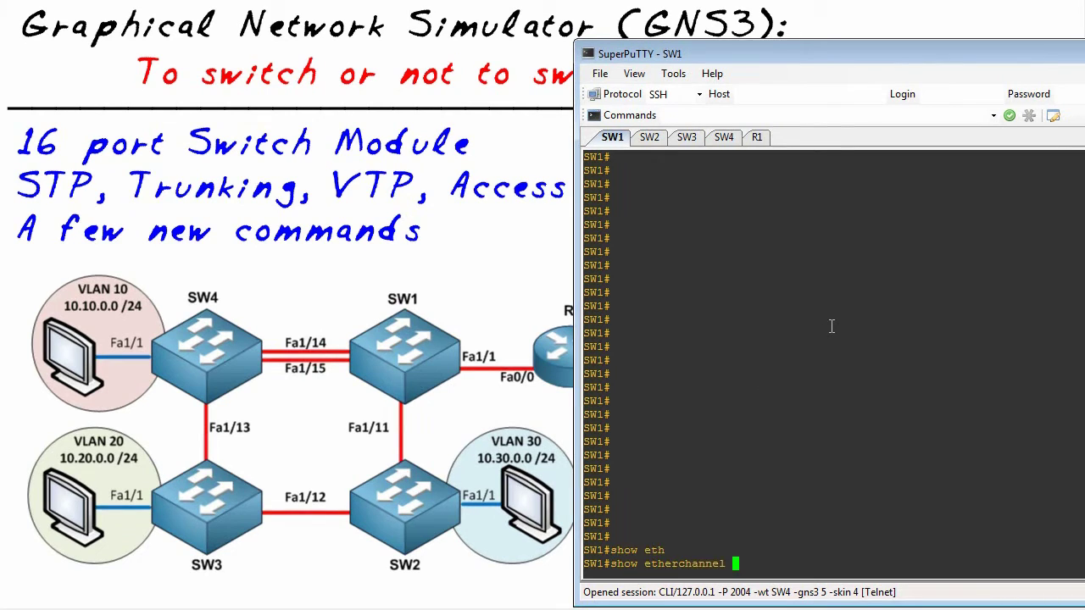
type("?")
type("s")
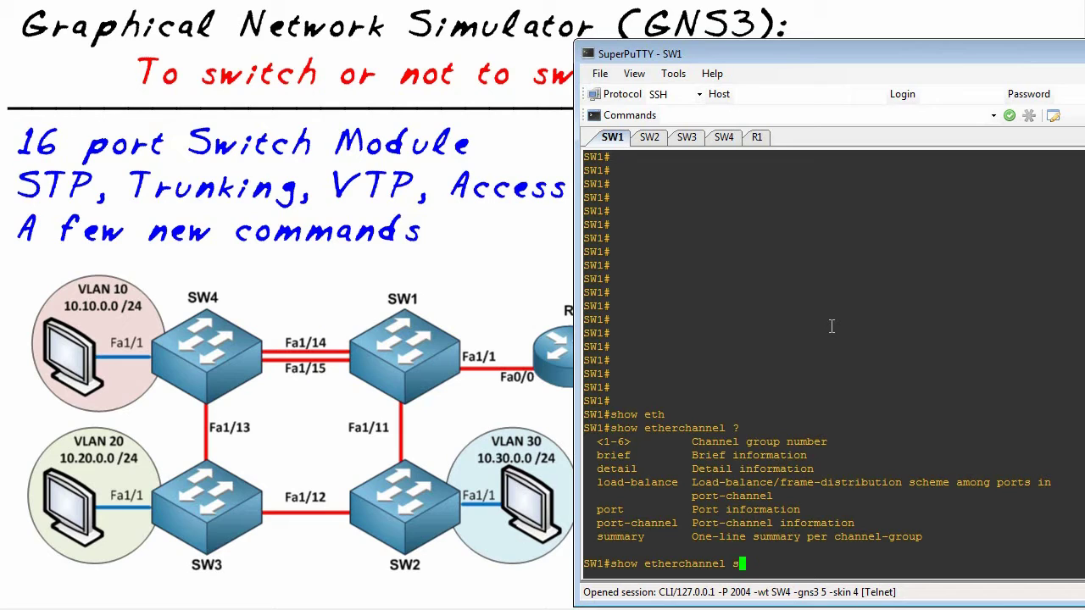
type("umm")
key("Tab")
key("Return")
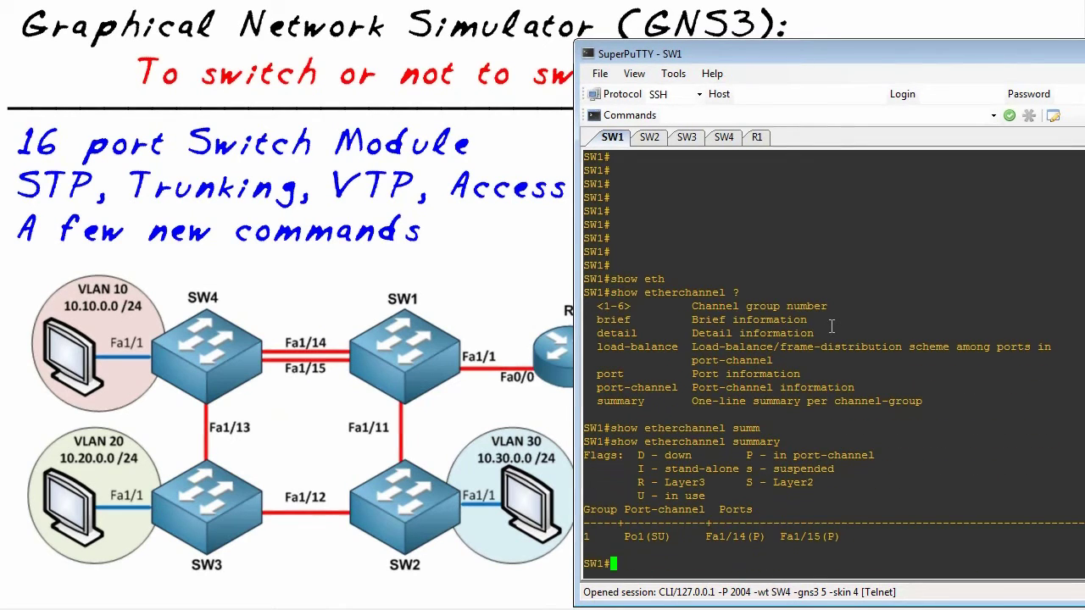
Show SW1's EtherChannel detail, then enter global configuration mode with 'conf t'
key("Up")
key("BackSpace")
key("BackSpace")
key("BackSpace")
key("BackSpace")
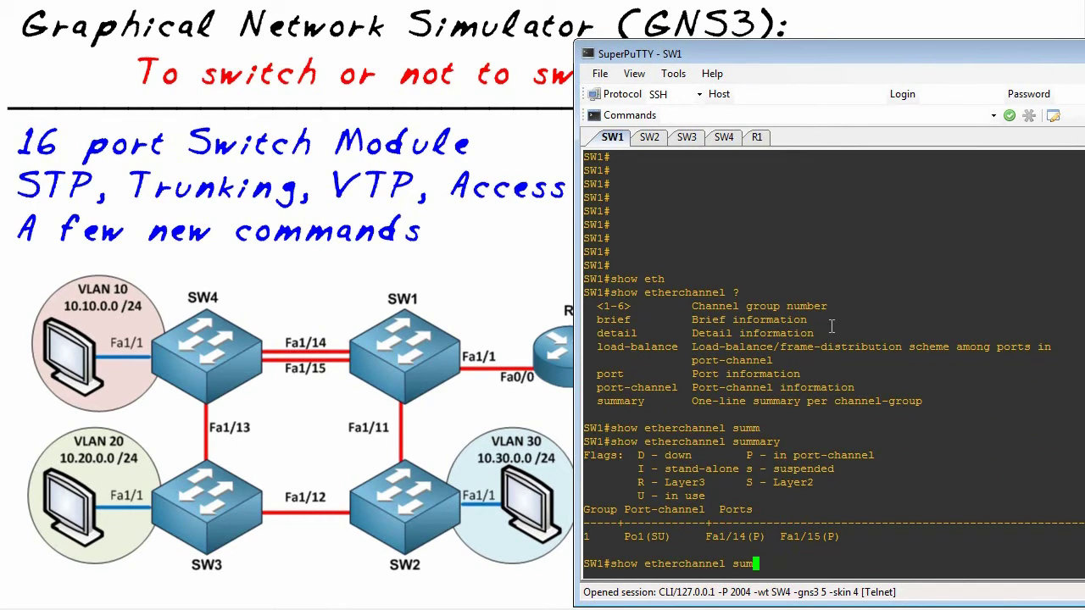
key("BackSpace")
key("BackSpace")
key("BackSpace")
type("de")
key("Tab")
key("Return")
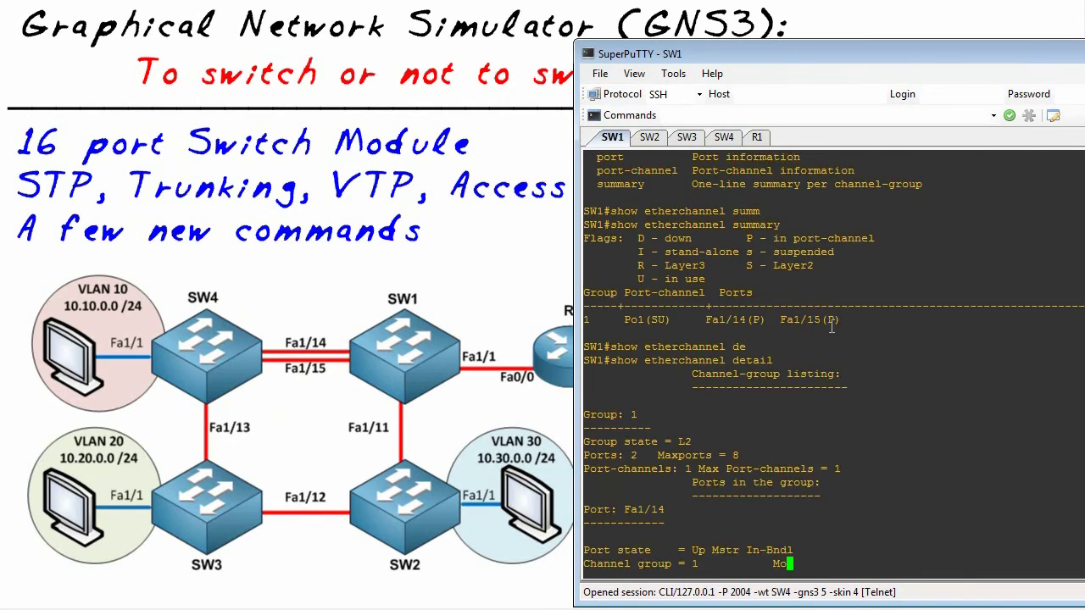
key("space")
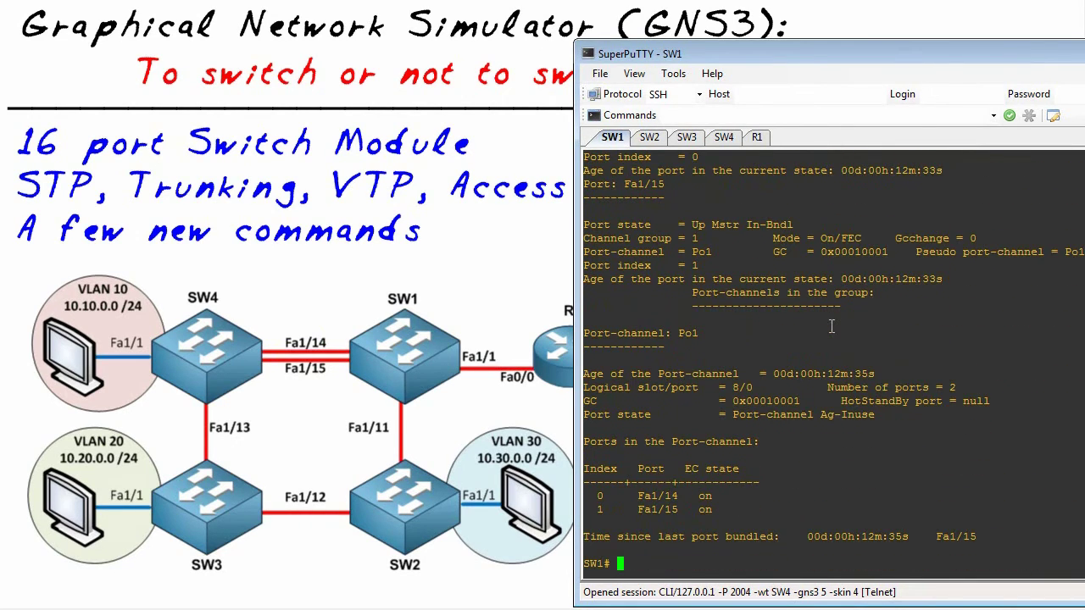
type("conf t")
key("Return")
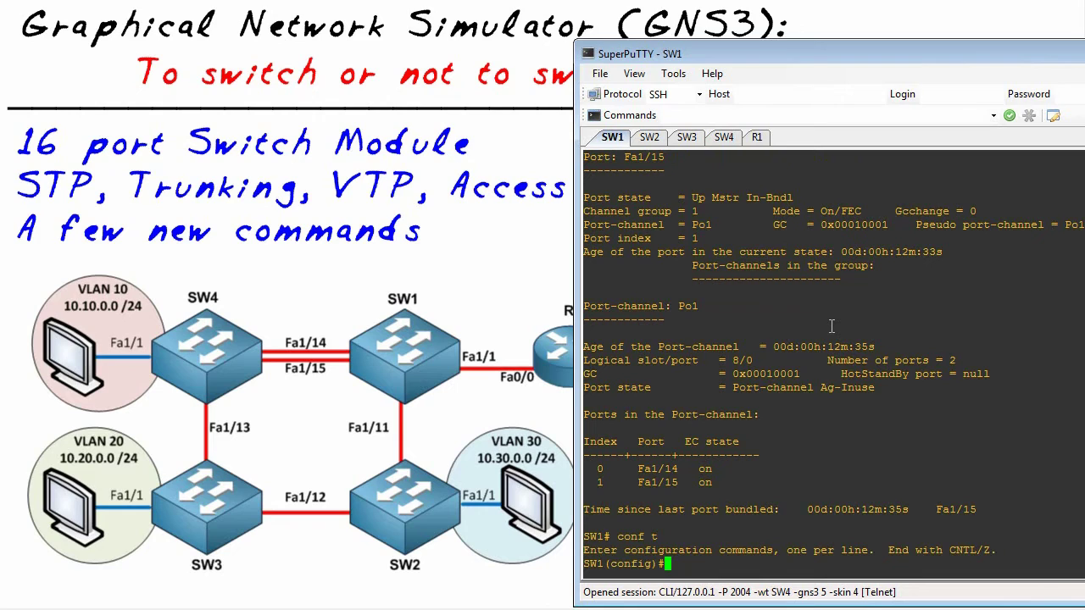
Query 'port-channel load-balance ?' on SW1, listing methods from dst-ip to src-mac
type("por")
key("Tab")
type("?")
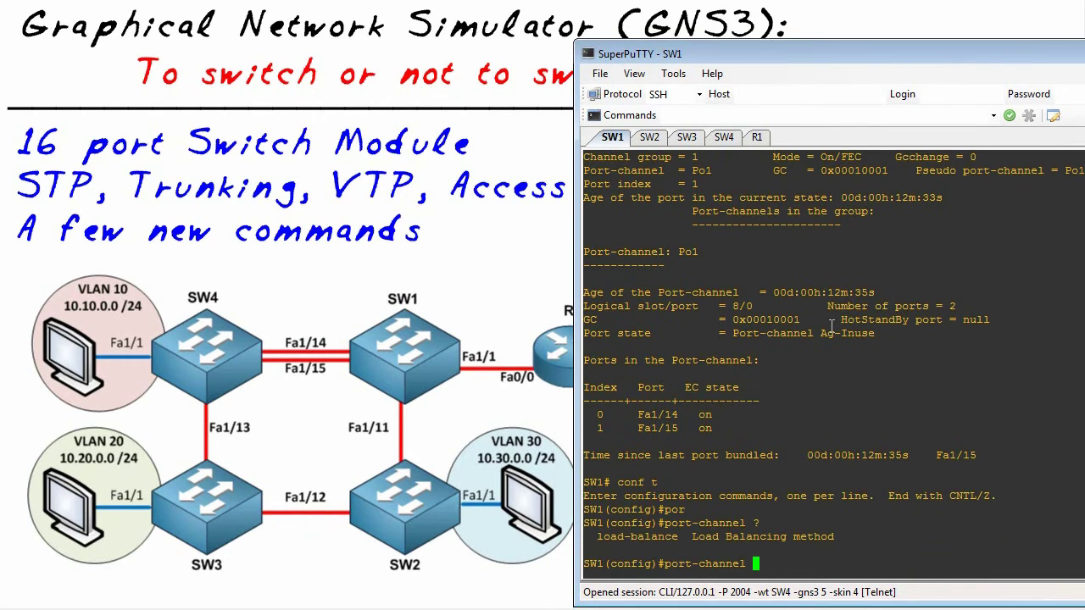
type("lo")
key("Tab")
type("?")
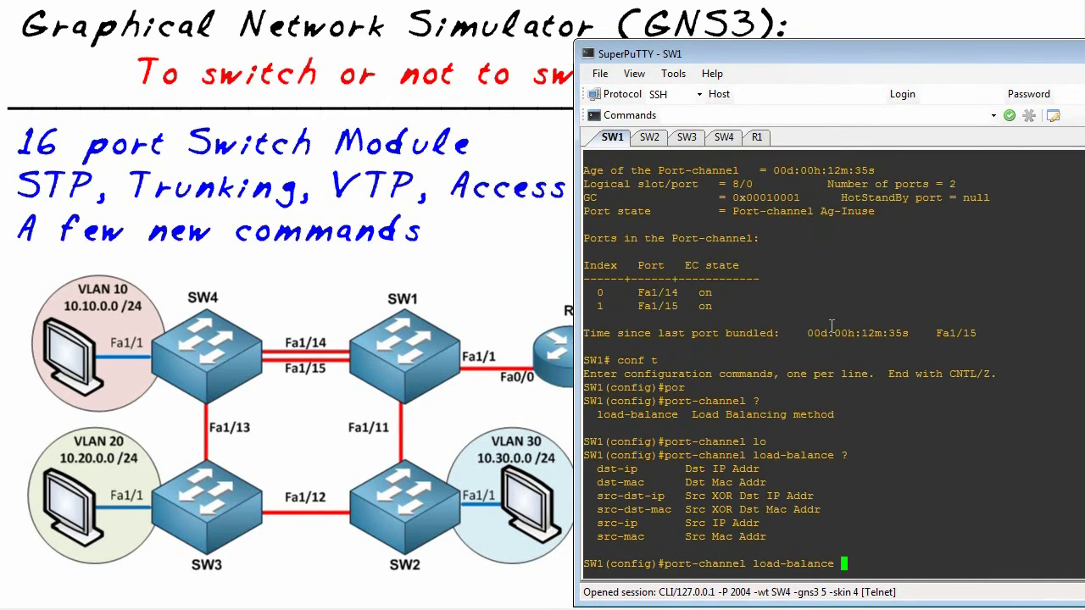